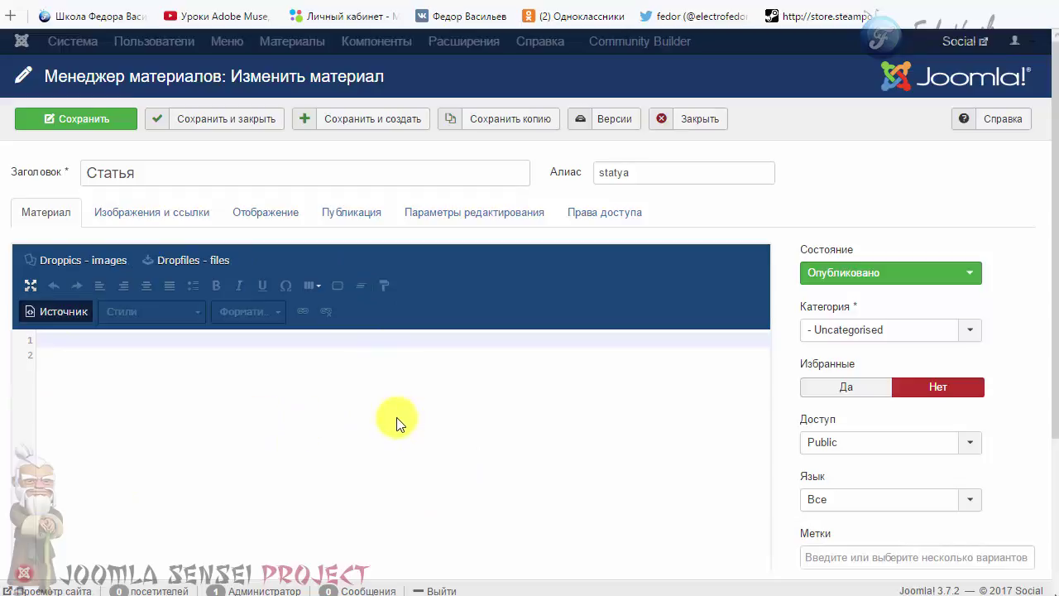
# Step: Switch the empty article body from source code to visual editing
pyautogui.click(307, 394)
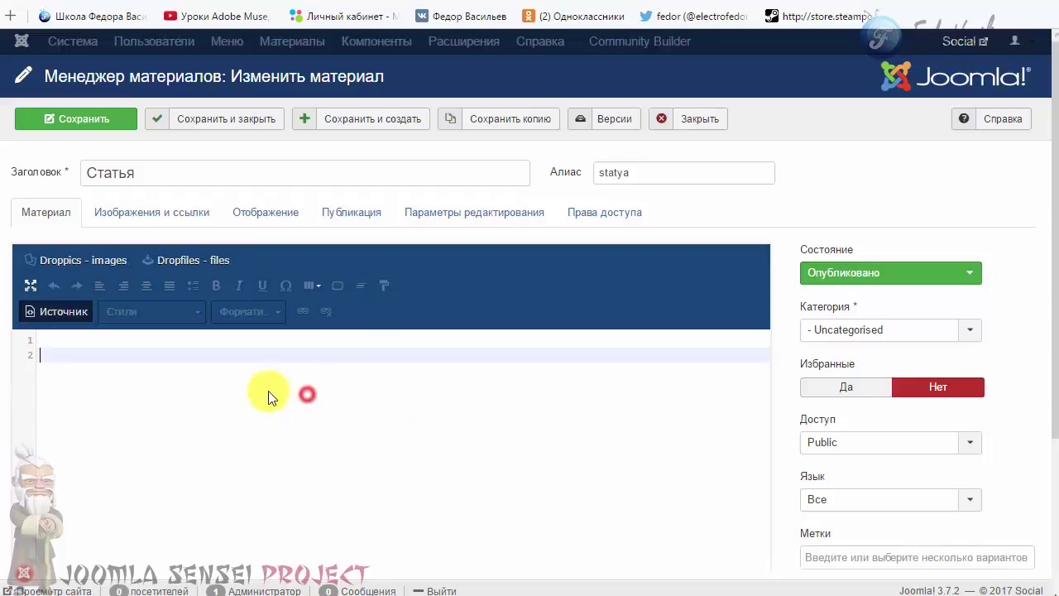
pyautogui.click(71, 337)
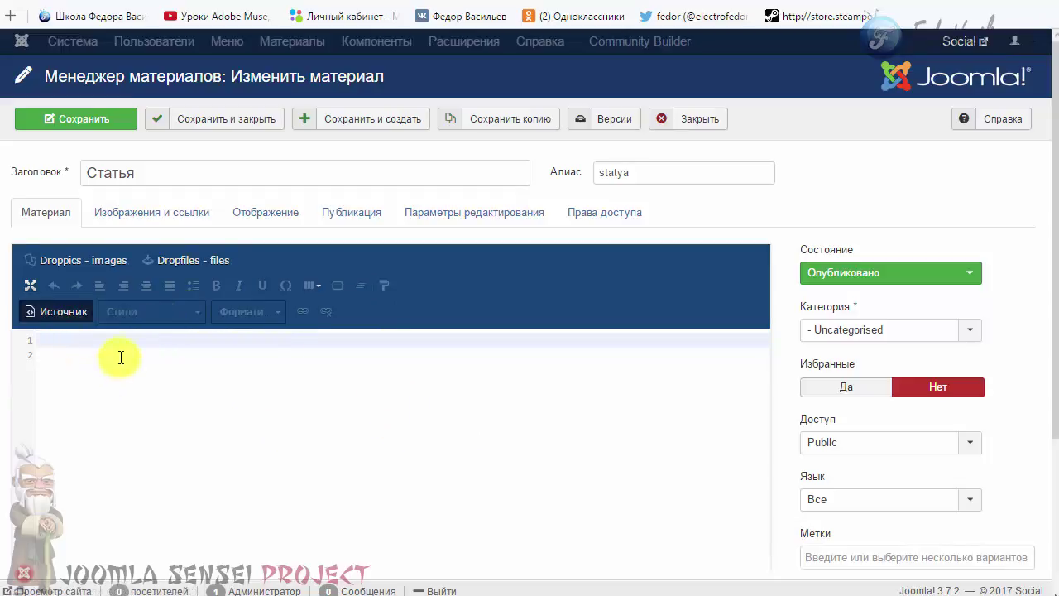
pyautogui.click(118, 358)
pyautogui.click(180, 318)
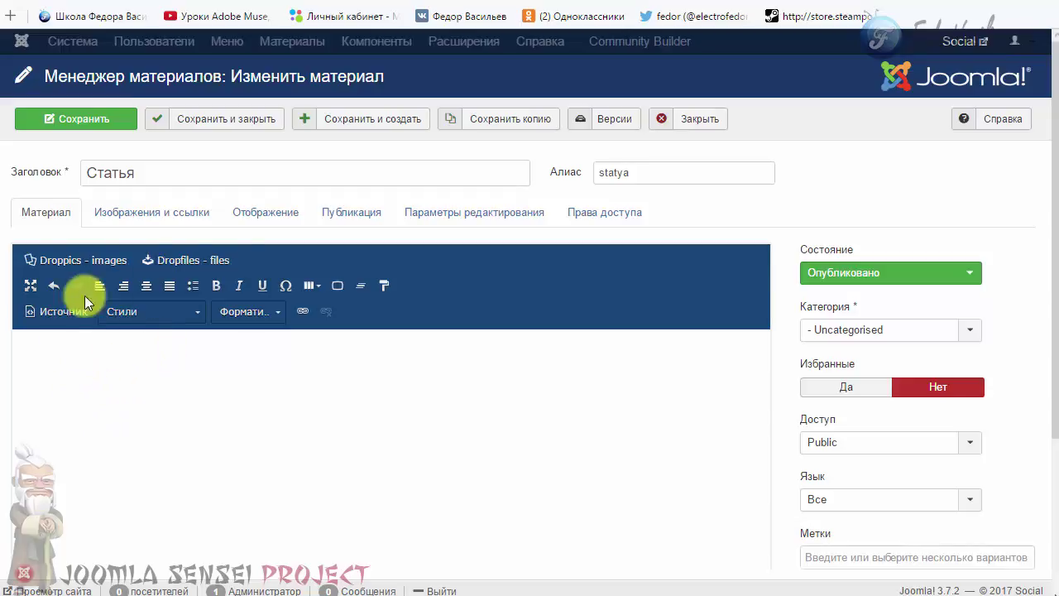
pyautogui.click(188, 314)
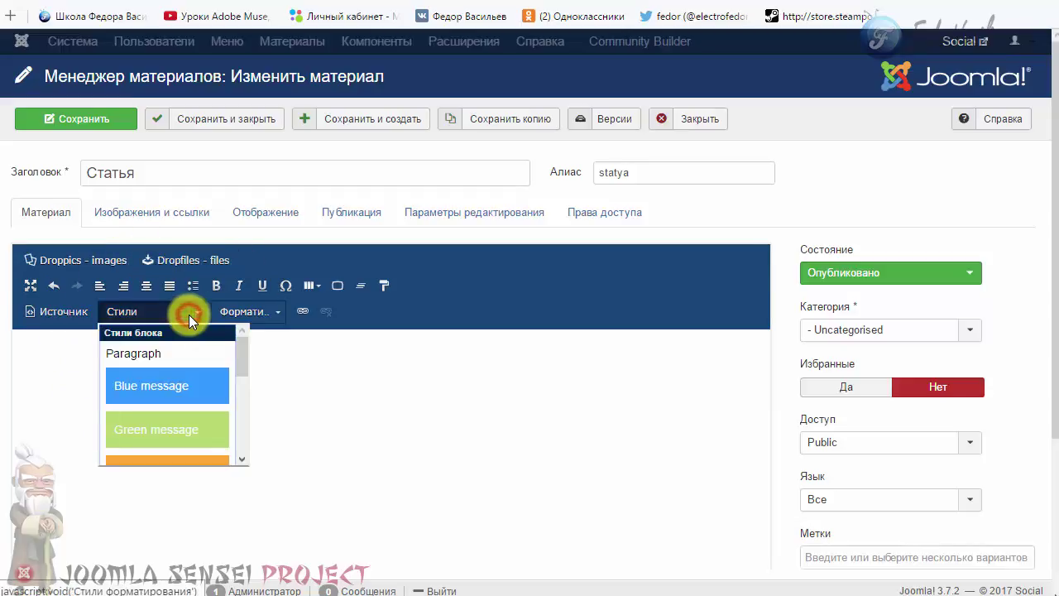
pyautogui.click(189, 314)
pyautogui.click(122, 311)
pyautogui.click(121, 312)
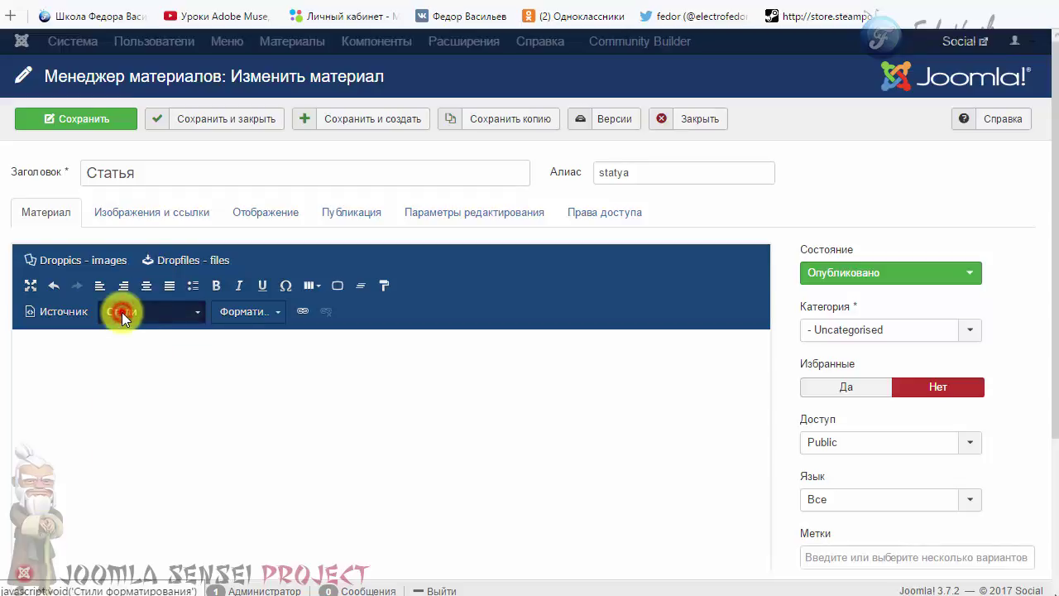
# Step: Apply the Right block style to the empty article body, enter ffffffff and highlight part of that text
pyautogui.click(198, 313)
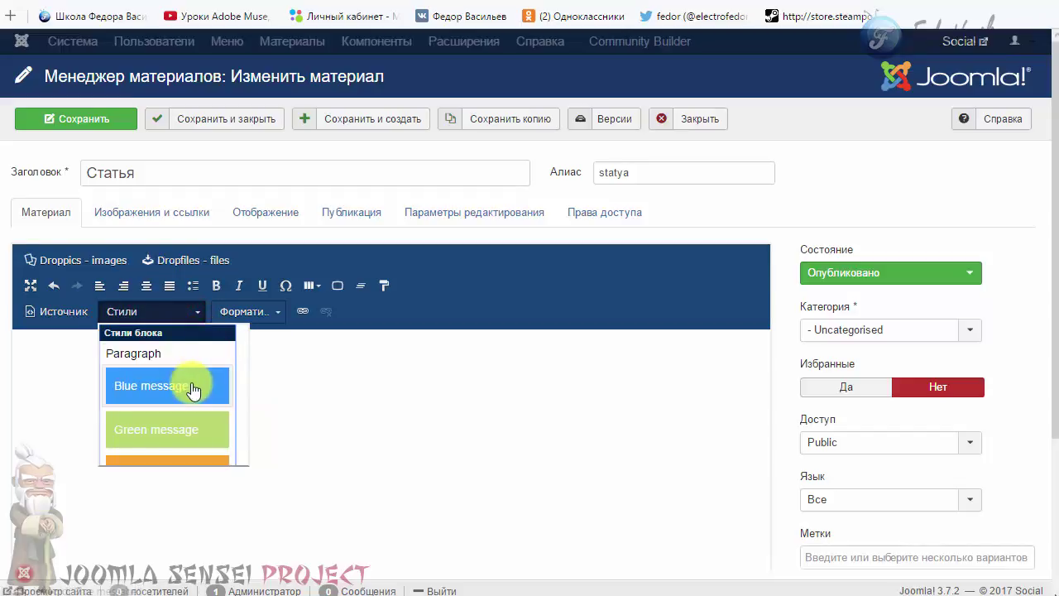
pyautogui.scroll(-5, 141, 393)
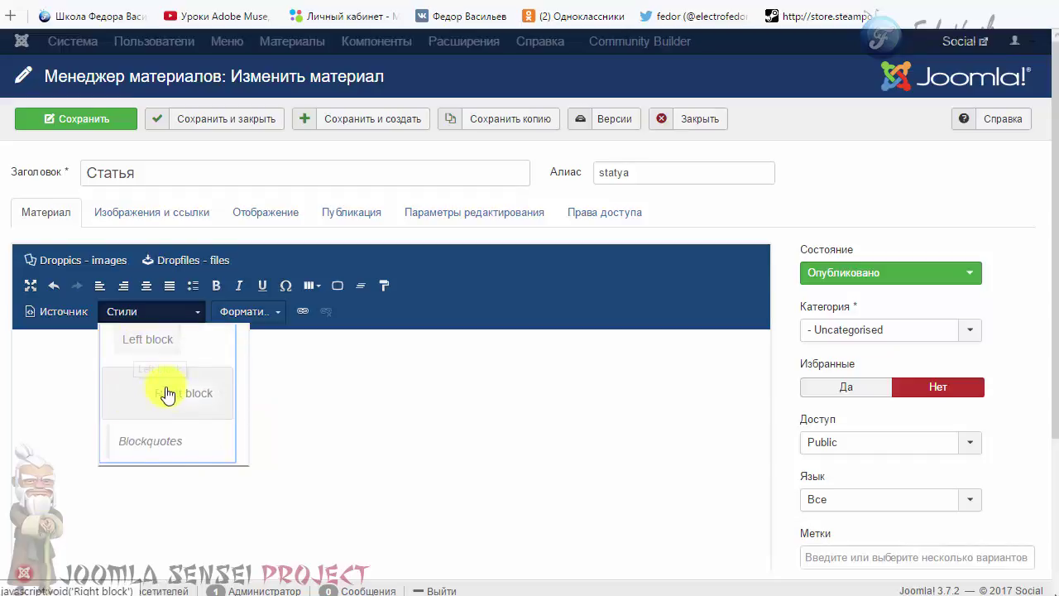
pyautogui.scroll(-2, 182, 417)
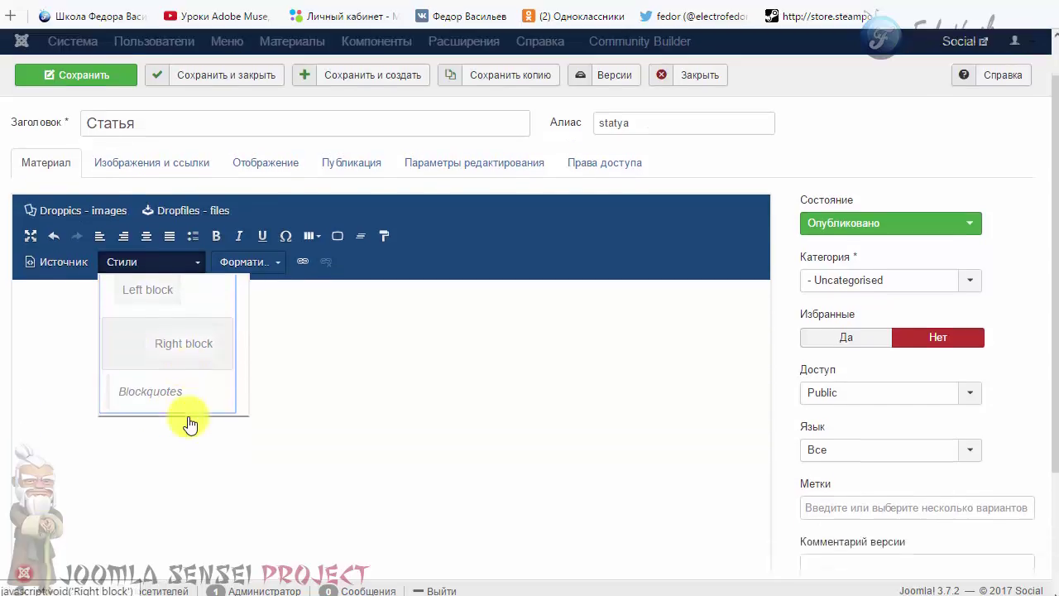
pyautogui.click(176, 321)
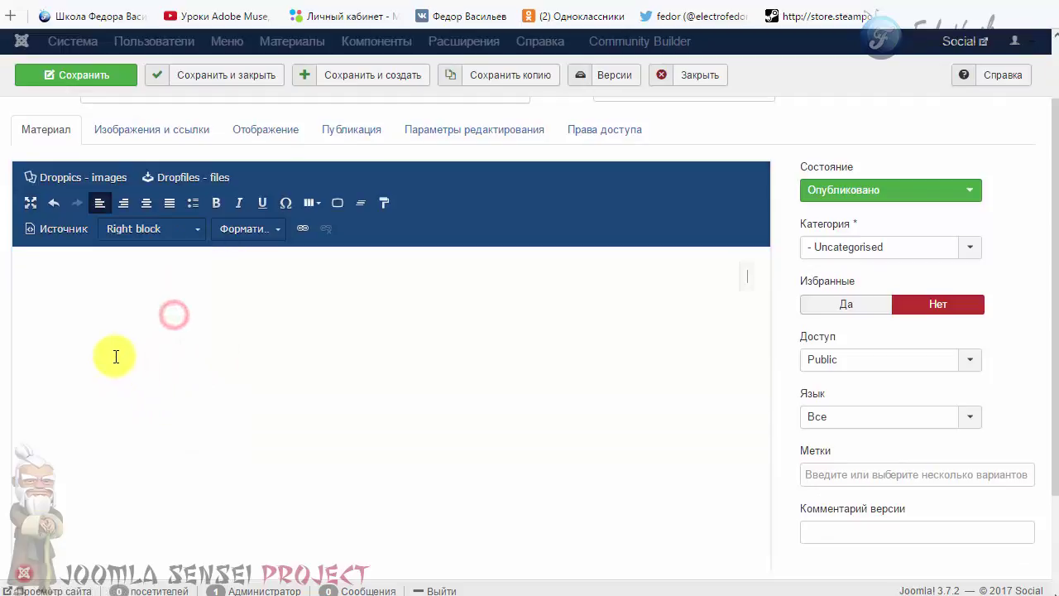
pyautogui.scroll(2, 111, 360)
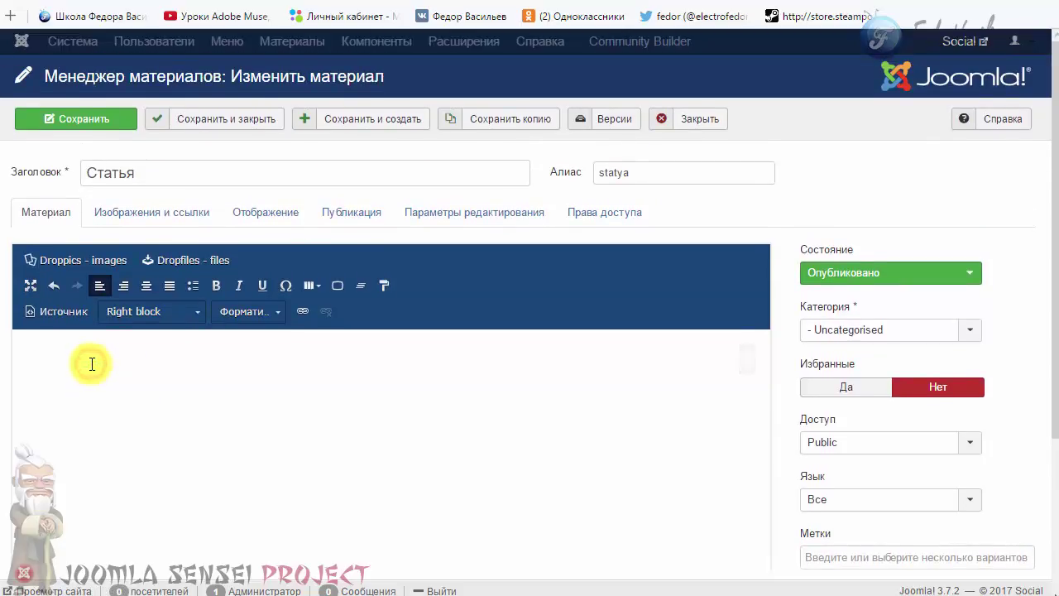
pyautogui.write('ffffffff')
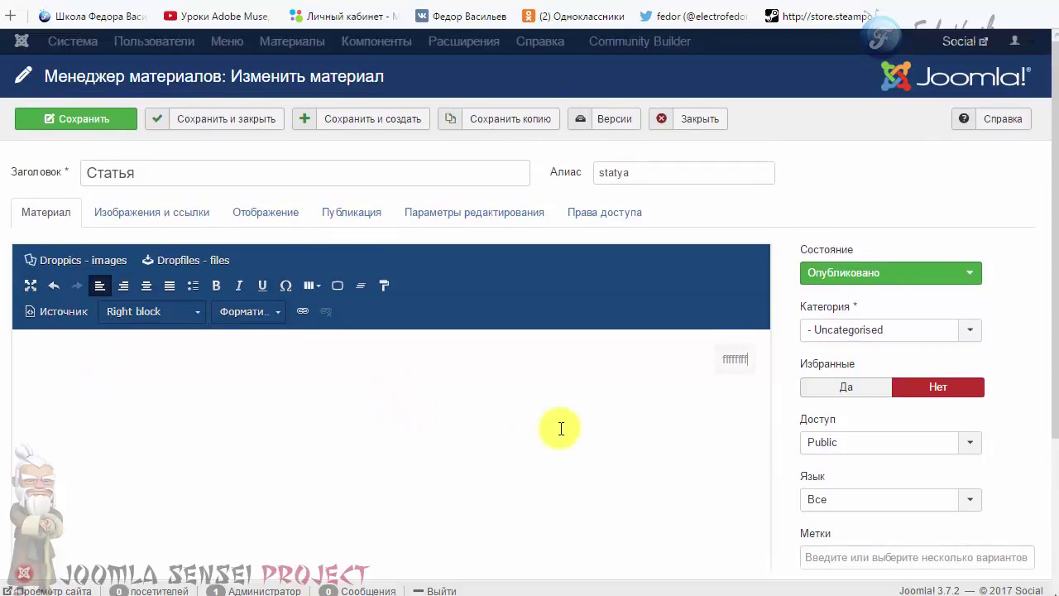
pyautogui.click(711, 400)
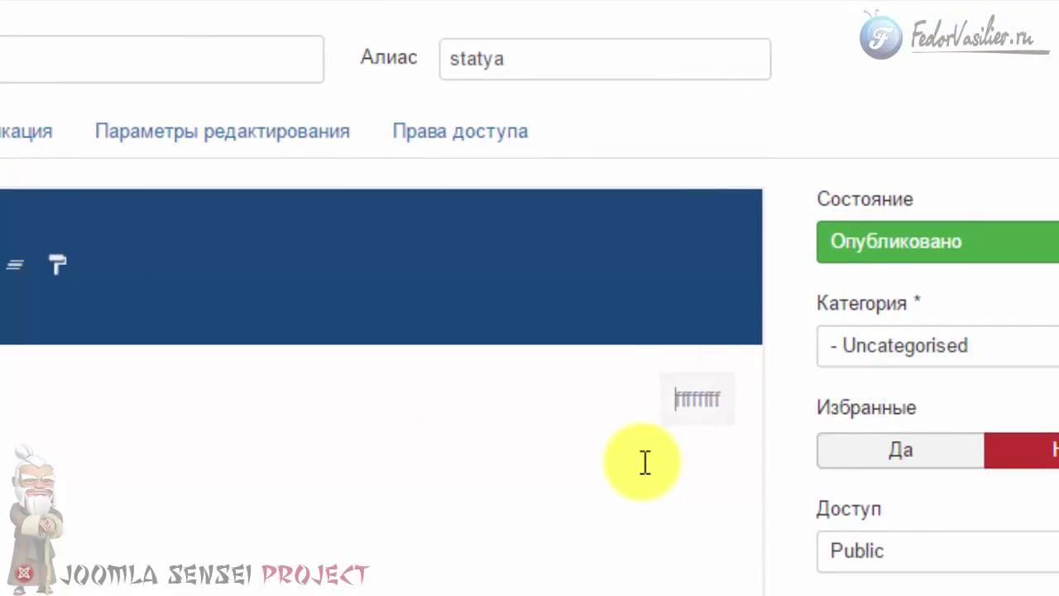
pyautogui.moveTo(687, 400); pyautogui.dragTo(706, 399)
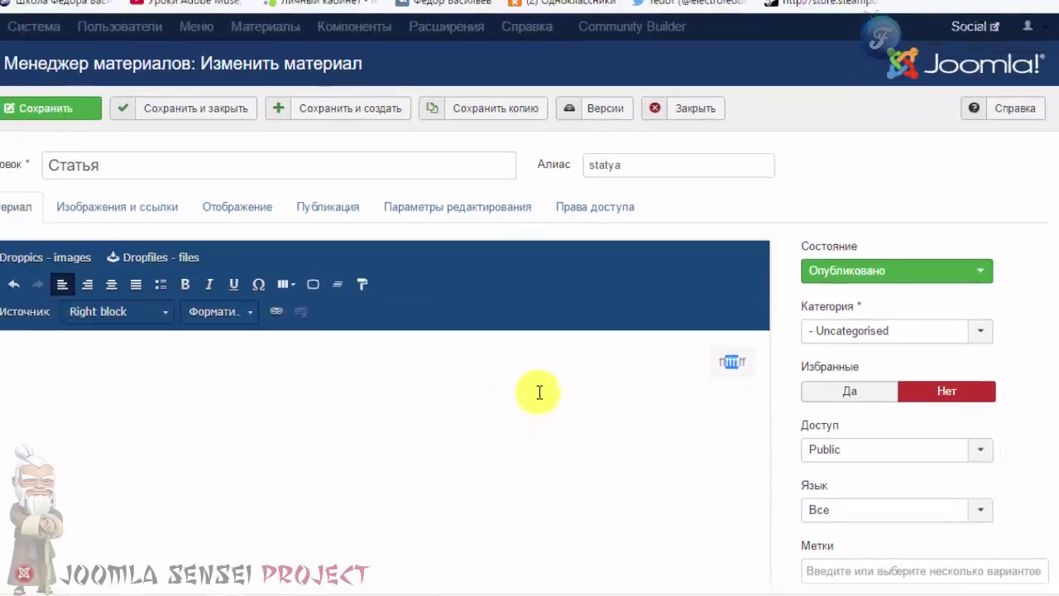
# Step: Replace the right block in the article body with a Red message block containing демо, and save the article
pyautogui.click(162, 317)
pyautogui.scroll(-2, 180, 373)
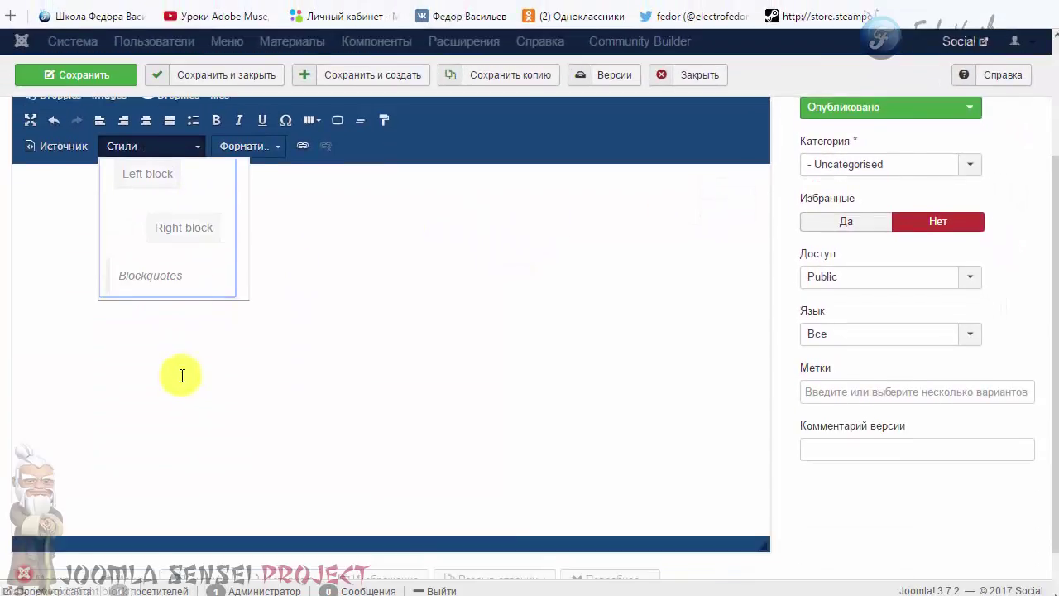
pyautogui.scroll(1, 165, 278)
pyautogui.scroll(2, 166, 279)
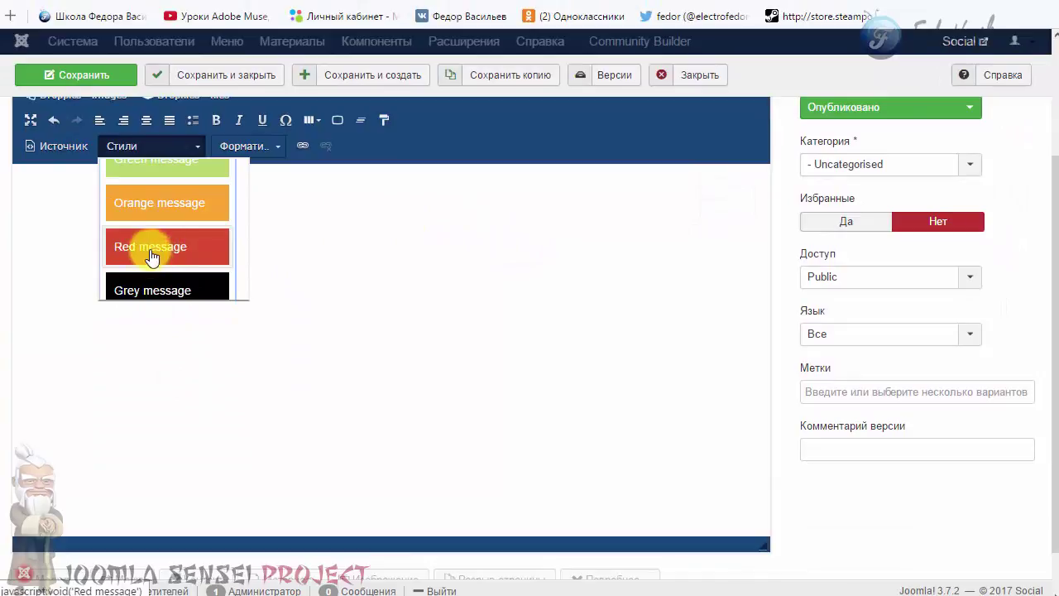
pyautogui.click(151, 257)
pyautogui.scroll(2, 283, 386)
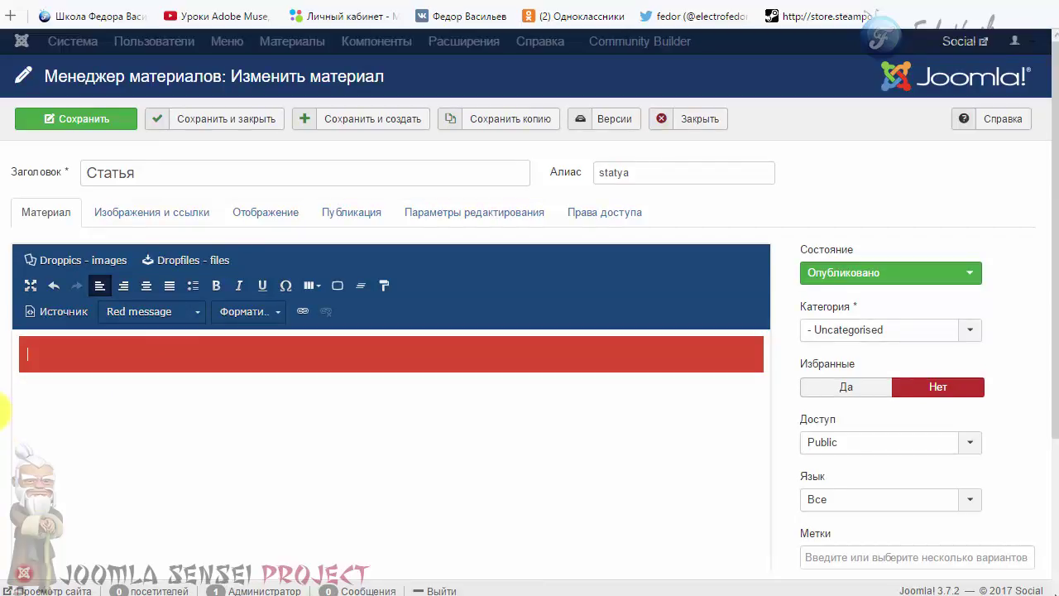
pyautogui.write('демо')
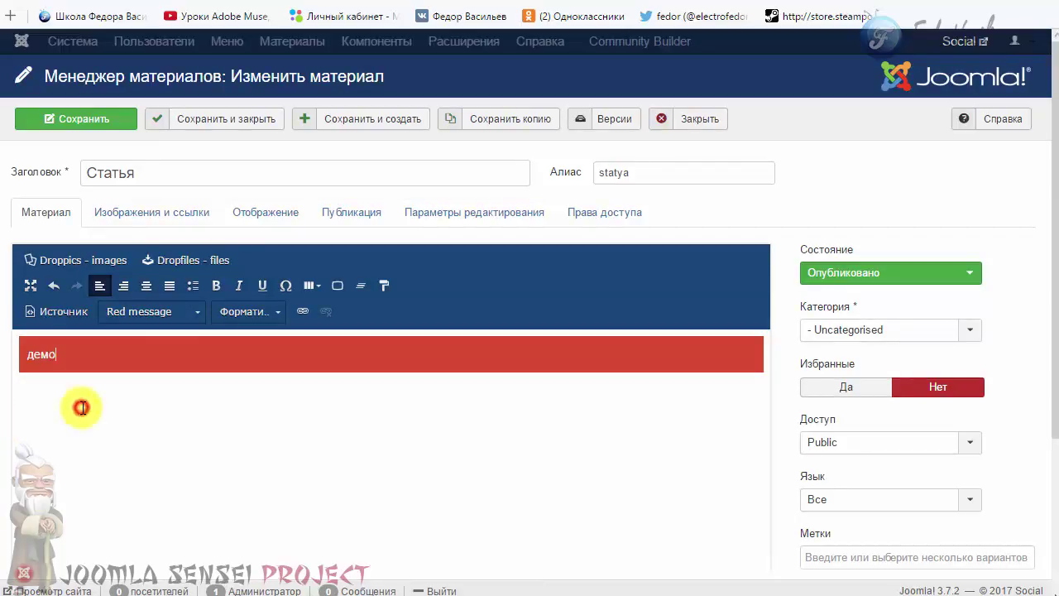
pyautogui.click(47, 122)
# Step: Display the article's source code and examine the div and its class attribute around демо
pyautogui.scroll(-1, 334, 326)
pyautogui.click(68, 208)
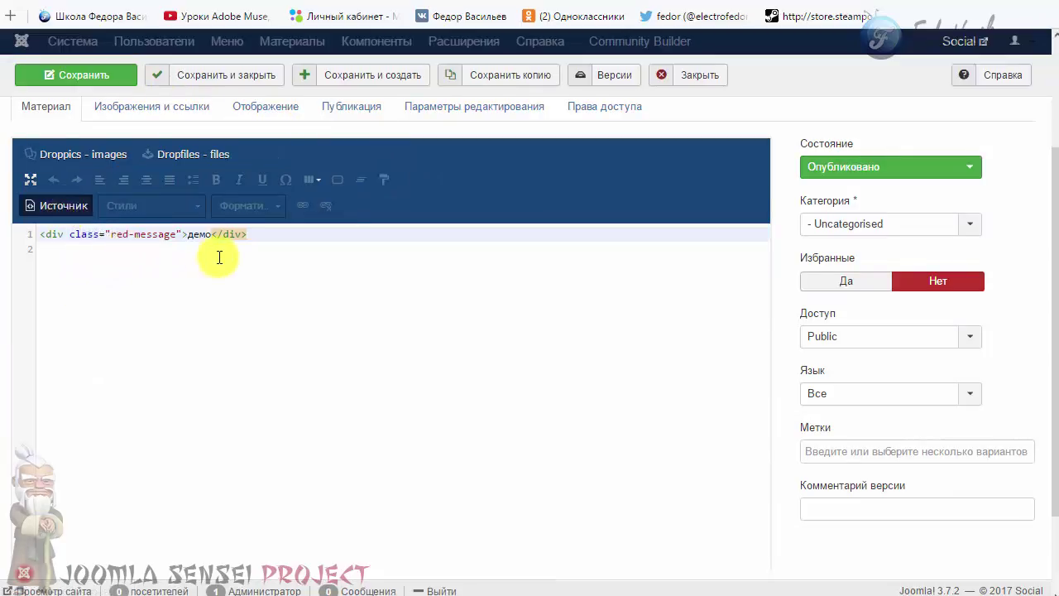
pyautogui.moveTo(244, 238); pyautogui.dragTo(9, 239)
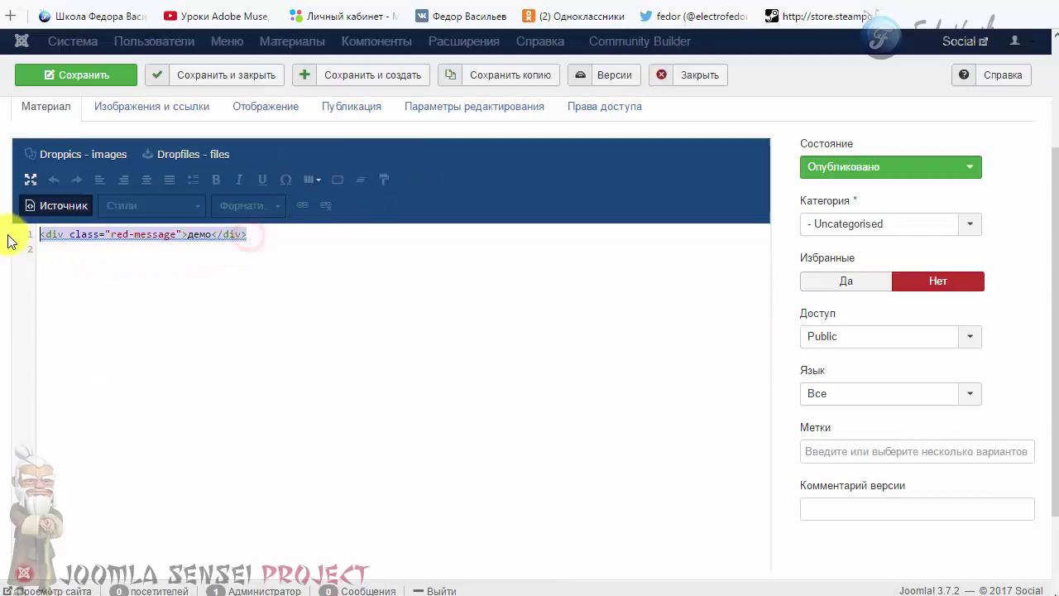
pyautogui.click(135, 253)
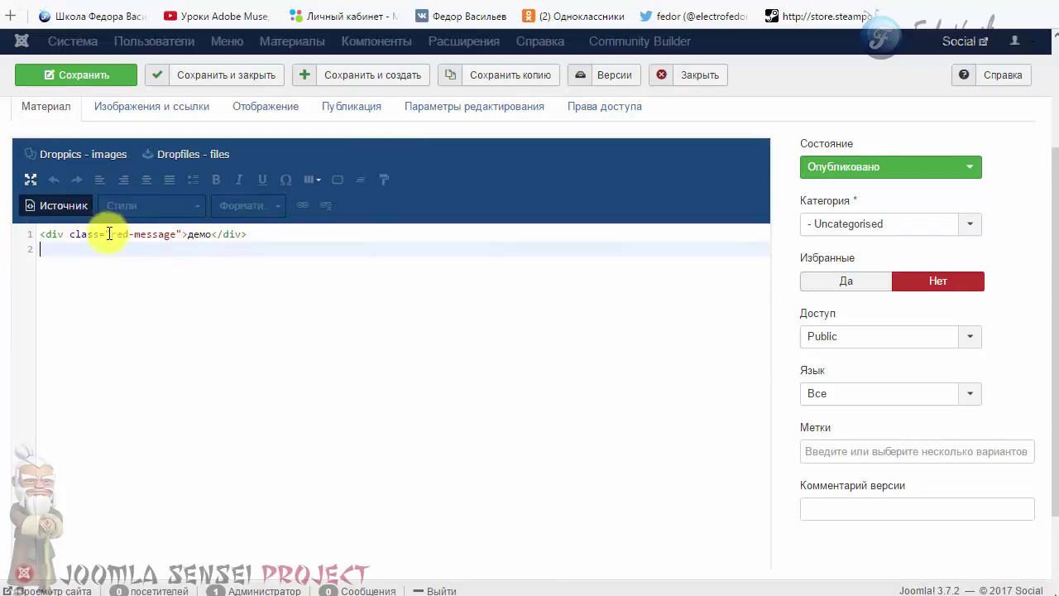
pyautogui.moveTo(69, 234); pyautogui.dragTo(177, 235)
pyautogui.click(189, 253)
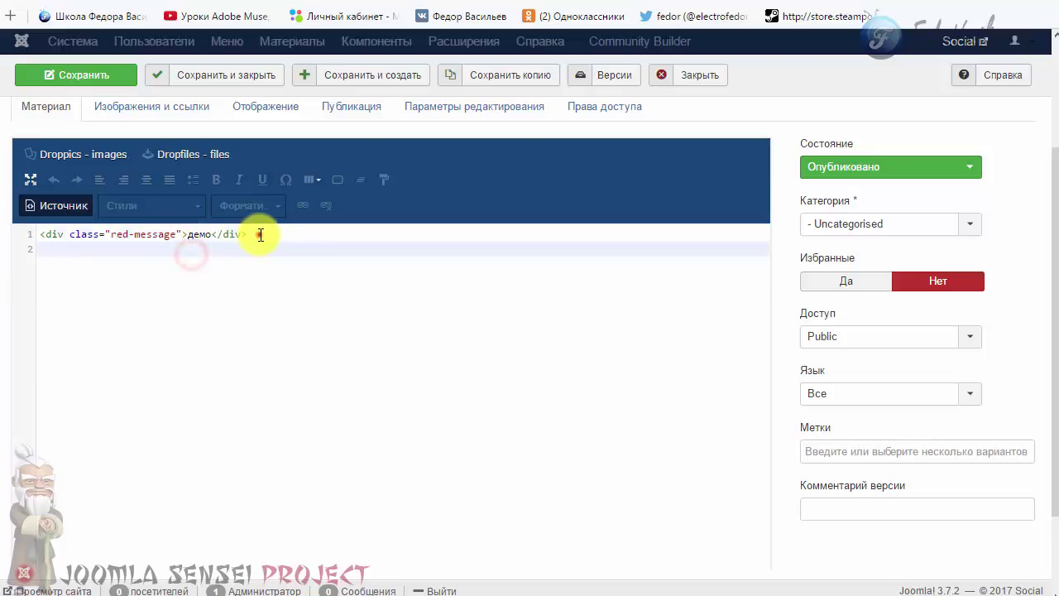
pyautogui.moveTo(257, 234); pyautogui.dragTo(39, 235)
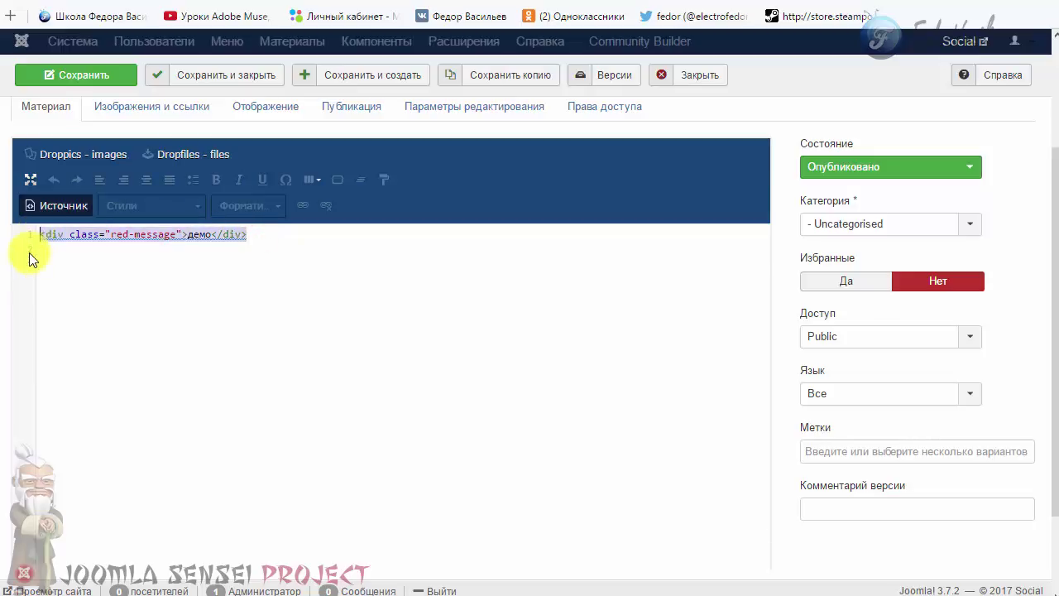
# Step: Save the article from visual editing, reload its page on the site to check the message block, and return to the article editor
pyautogui.click(69, 203)
pyautogui.hotkey('ctrl', 's')
pyautogui.hotkey('ctrl', 'Tab')
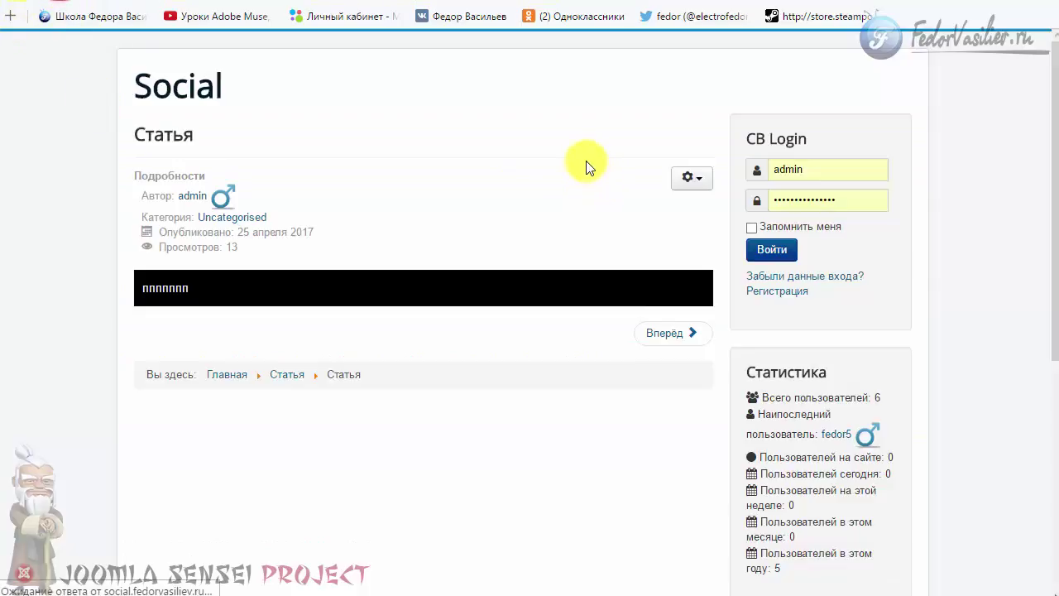
pyautogui.press('F5')
pyautogui.doubleClick(158, 291)
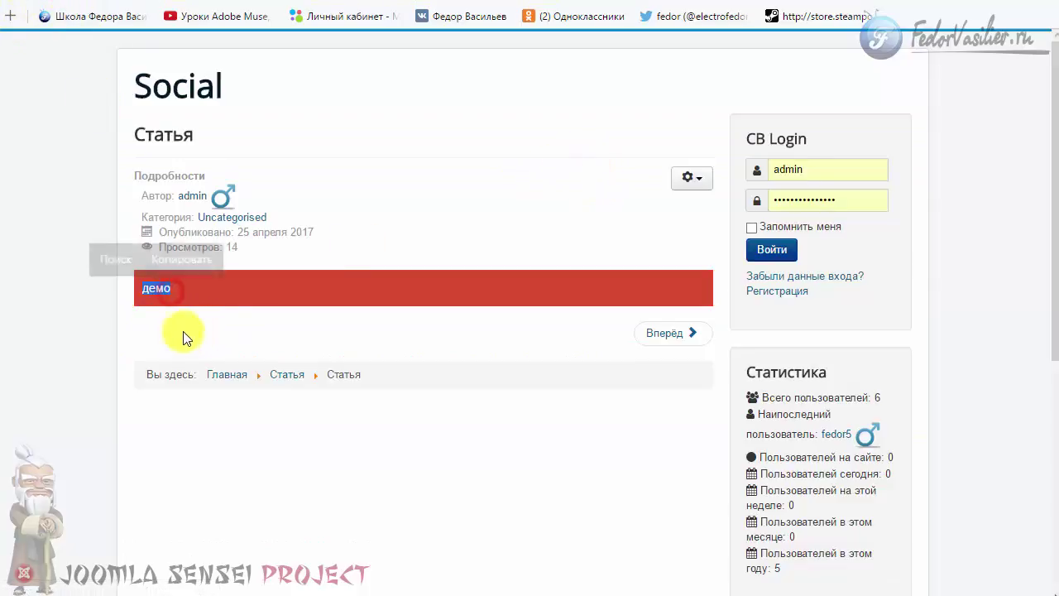
pyautogui.click(182, 331)
pyautogui.hotkey('ctrl', 'Tab')
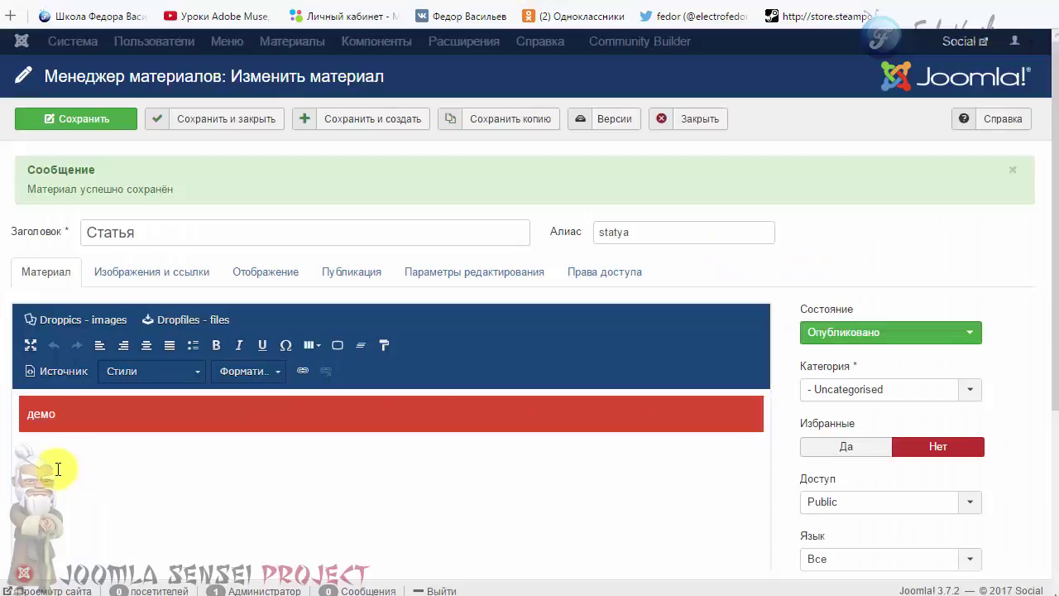
# Step: Add two empty lines after демо inside the red message block
pyautogui.click(64, 447)
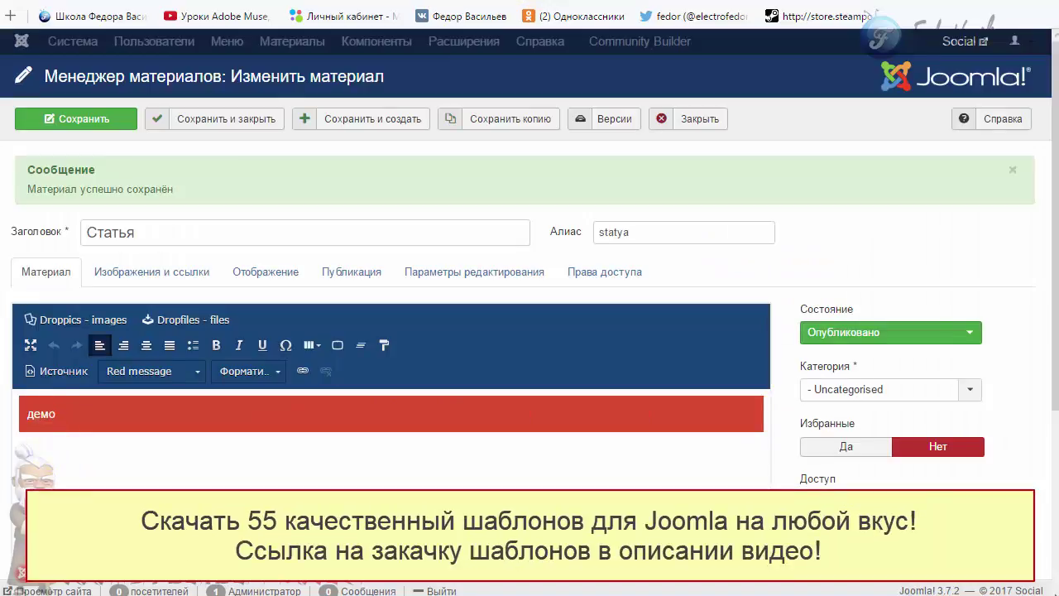
pyautogui.scroll(-2, 137, 441)
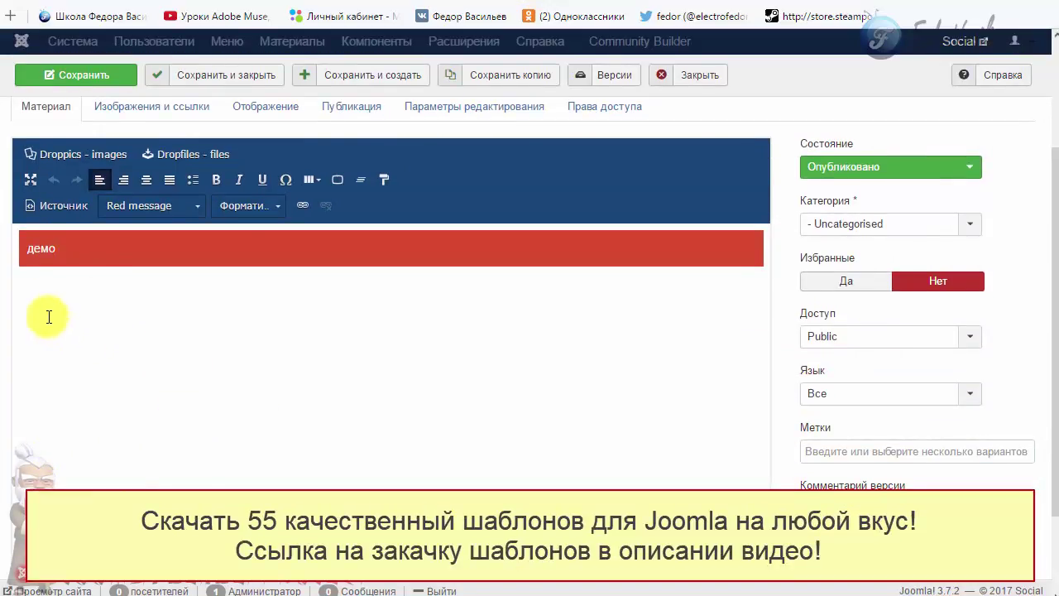
pyautogui.press('Return')
pyautogui.press('Return')
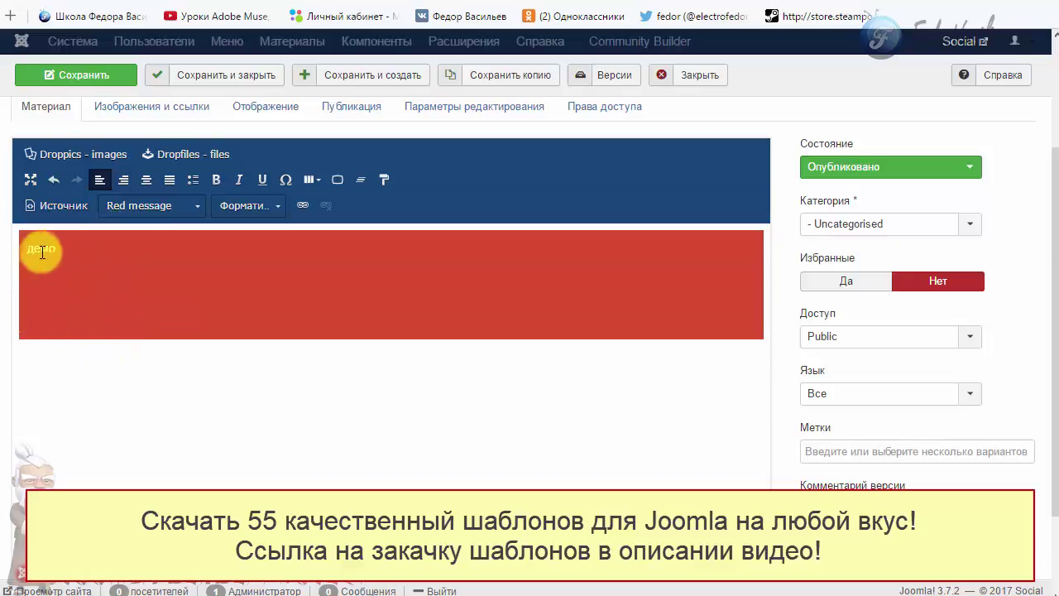
# Step: Delete the two empty red-message divs from the article's source code and return to visual editing
pyautogui.click(43, 206)
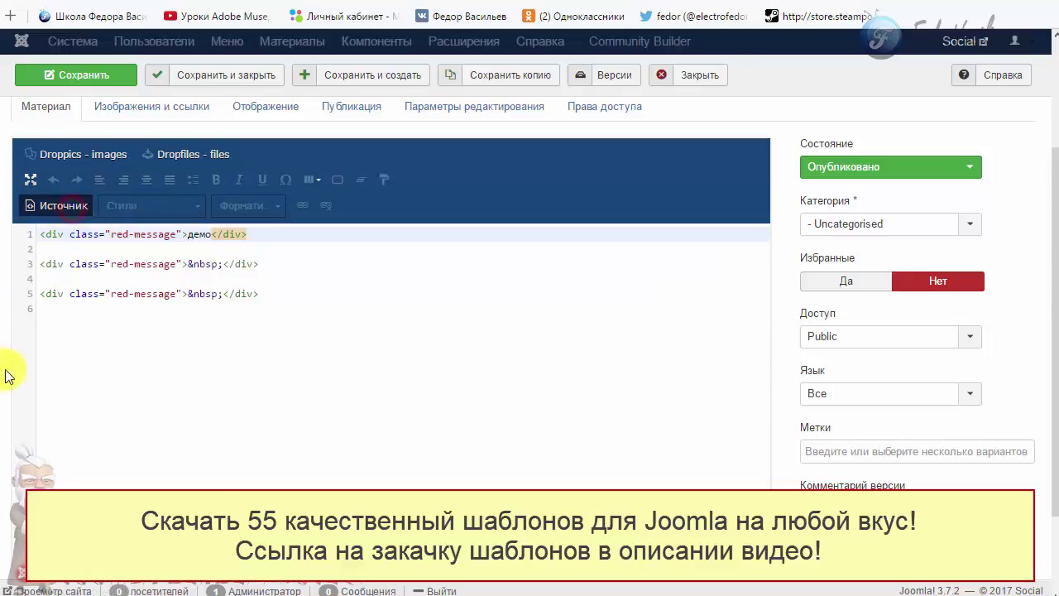
pyautogui.moveTo(283, 293); pyautogui.dragTo(49, 263)
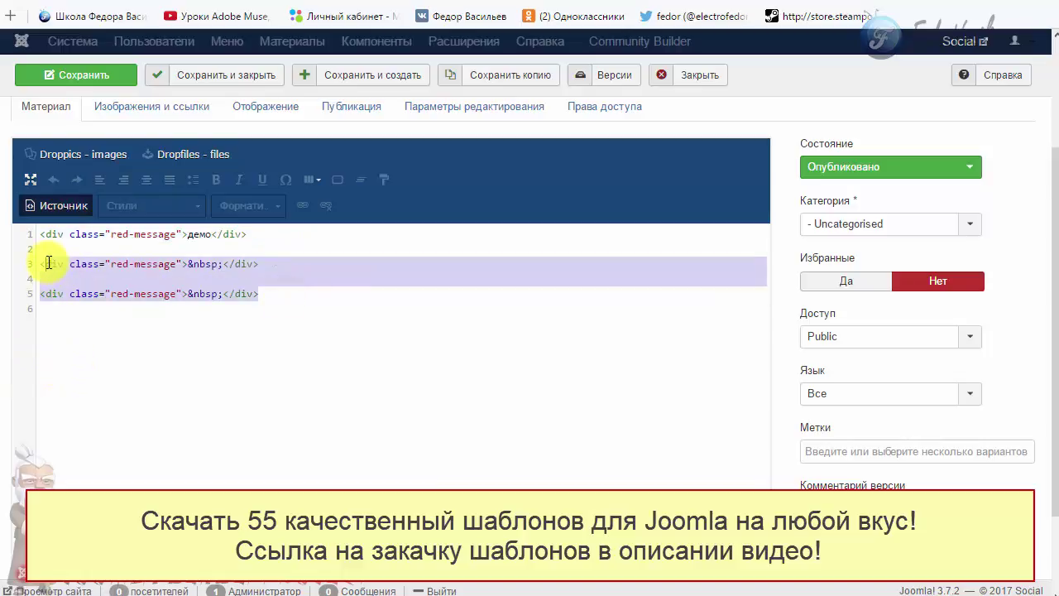
pyautogui.press('BackSpace')
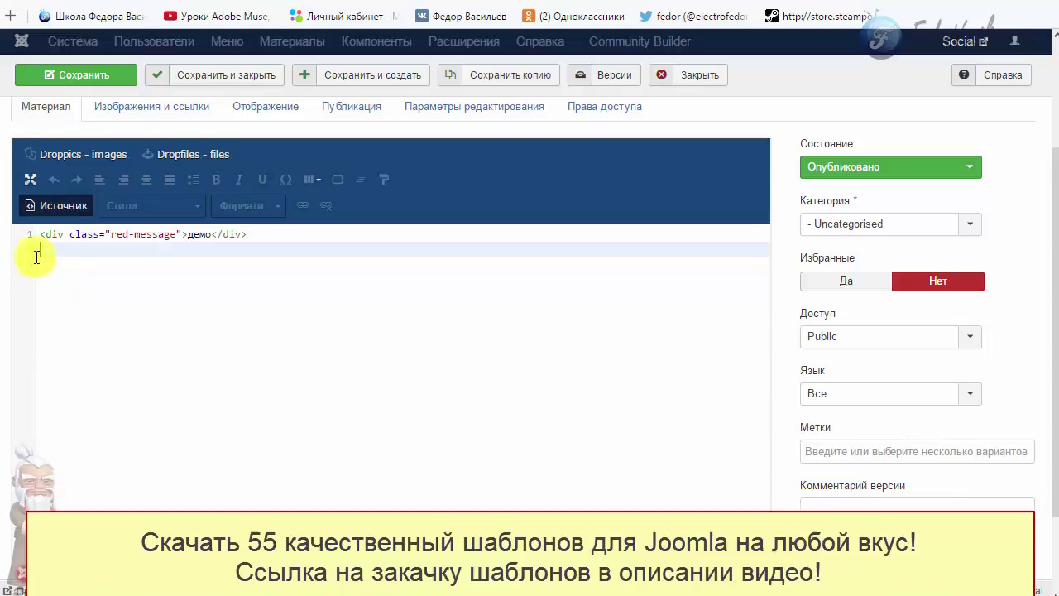
pyautogui.click(56, 205)
pyautogui.click(96, 315)
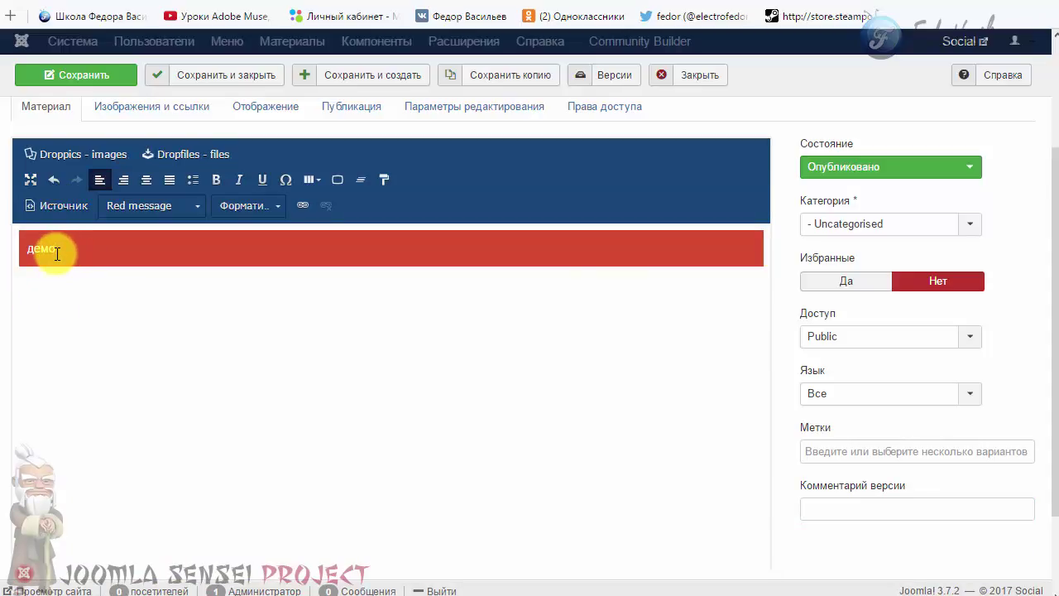
# Step: Add a line containing 1 below the red-message div in the source code, and return to visual editing with the cursor on it
pyautogui.click(34, 276)
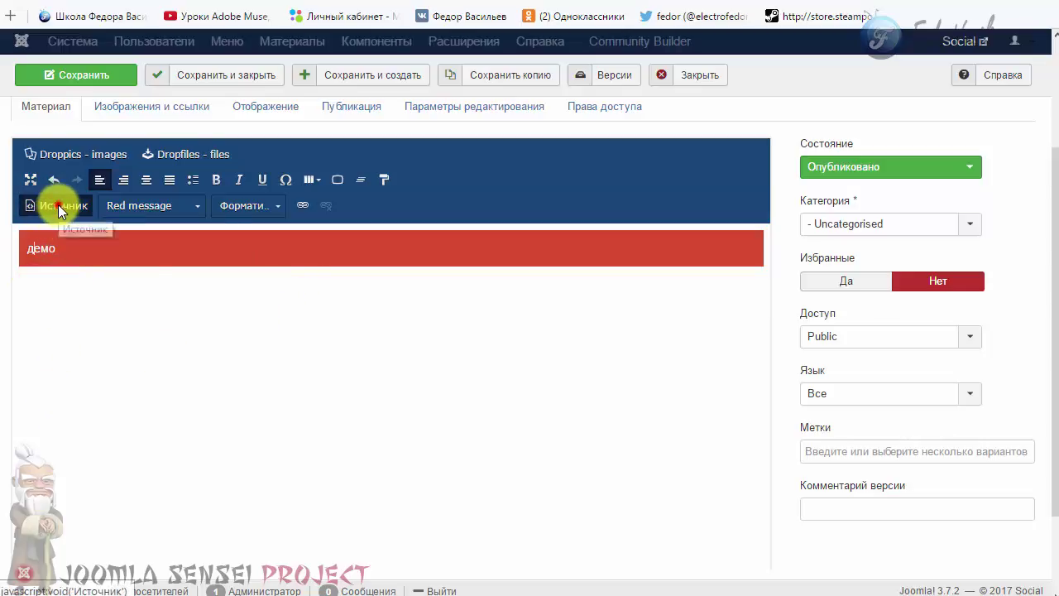
pyautogui.click(61, 207)
pyautogui.press('Return')
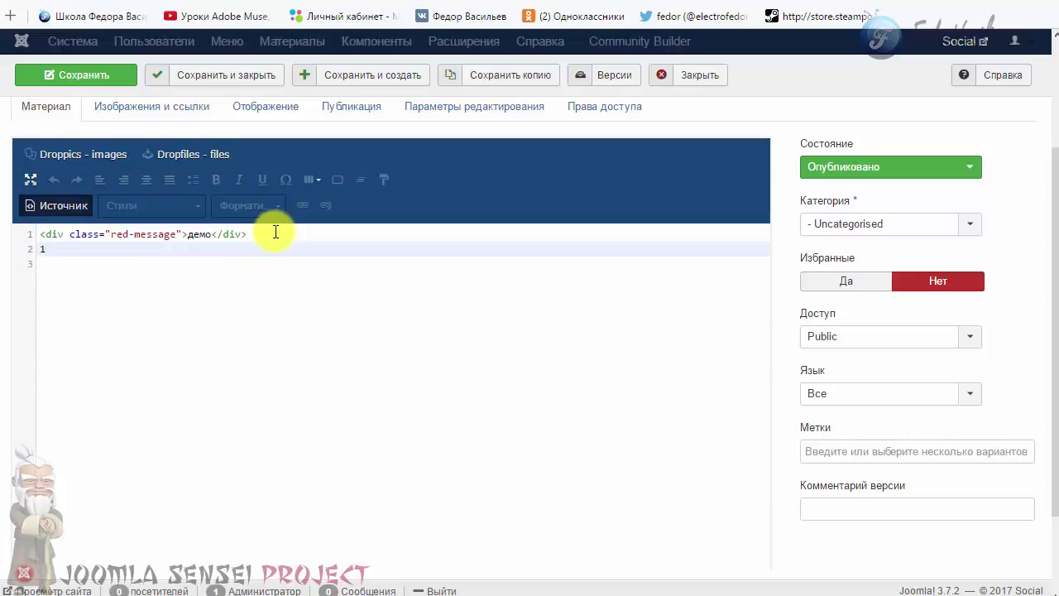
pyautogui.click(70, 205)
pyautogui.click(25, 282)
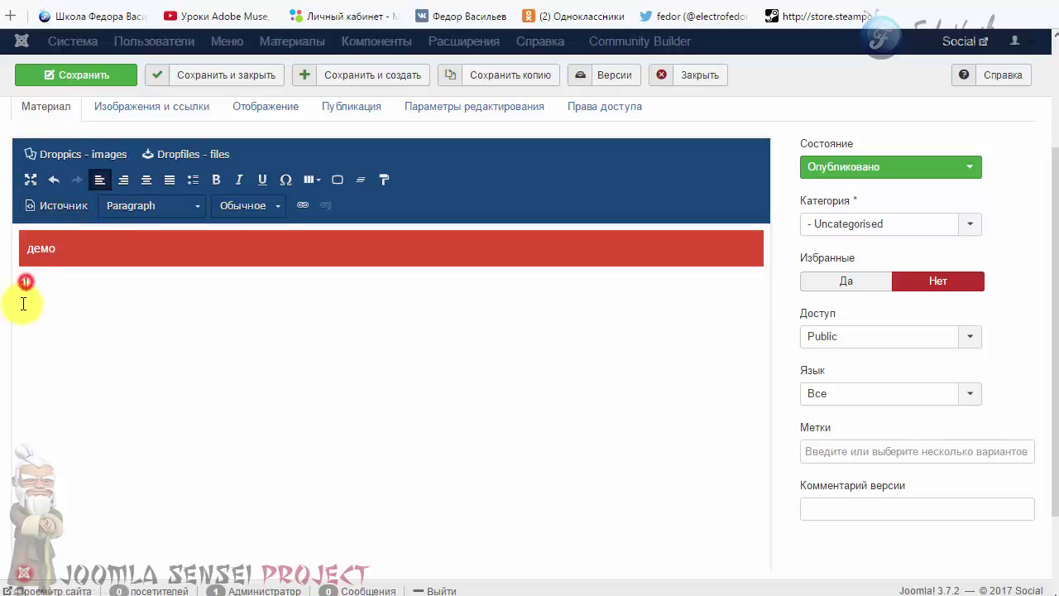
# Step: Replace the 1 below the red message with текст, and add a Blue message block containing демо2 under it
pyautogui.doubleClick(20, 287)
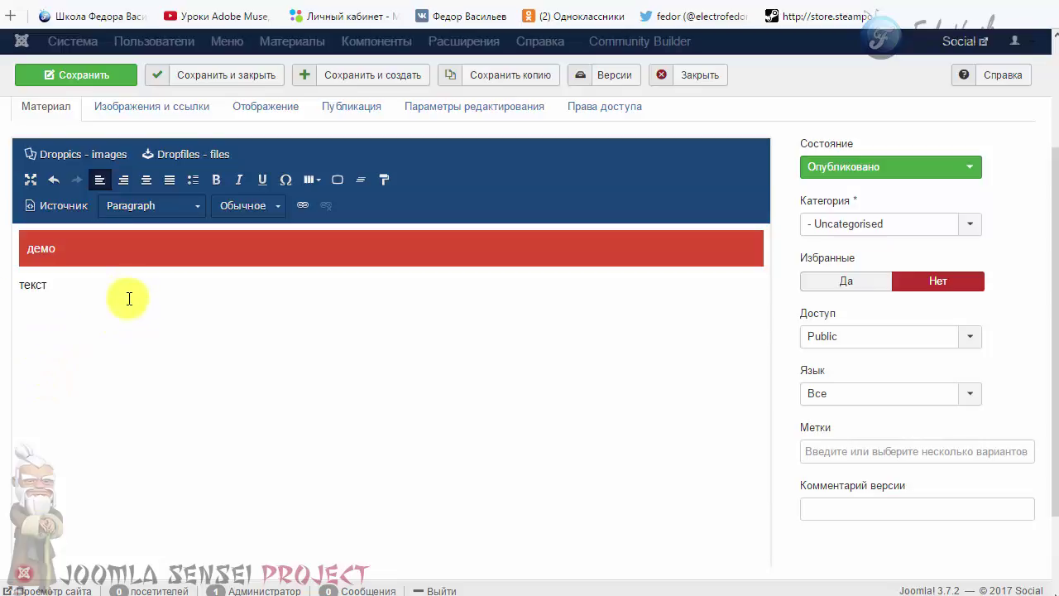
pyautogui.click(188, 211)
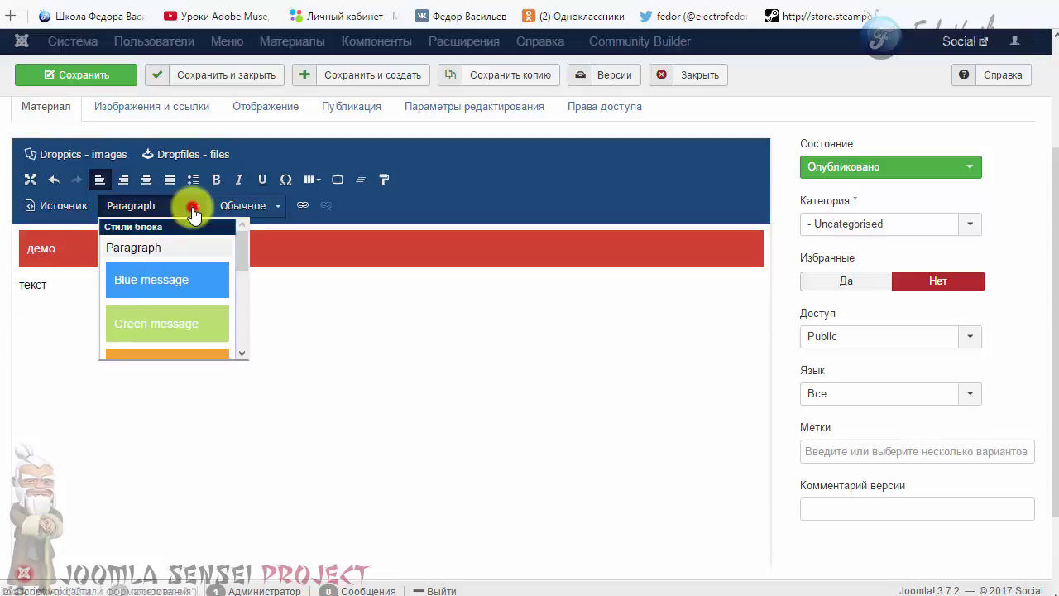
pyautogui.click(175, 286)
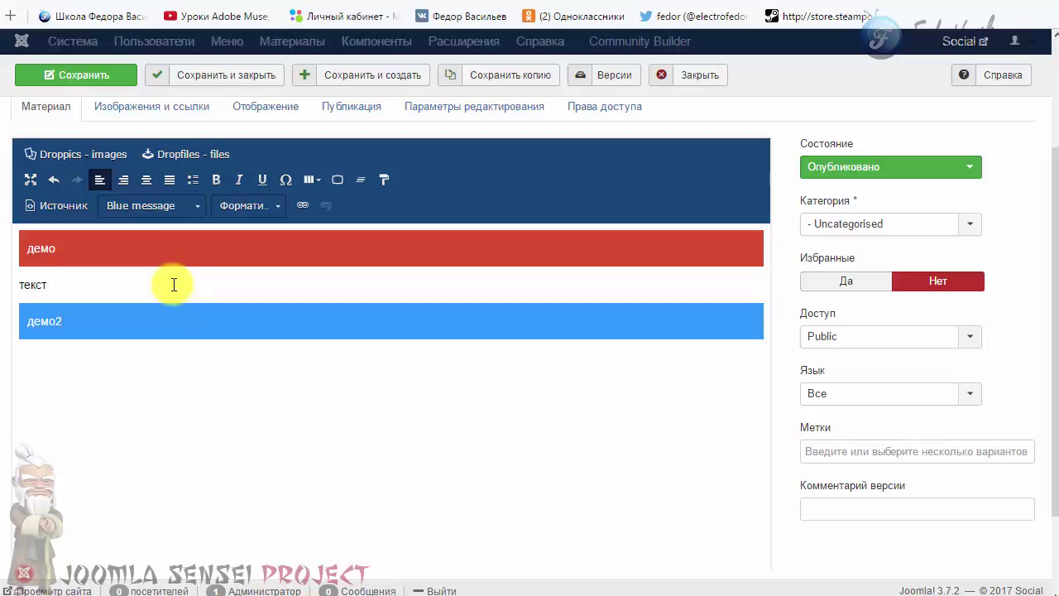
# Step: Save the article, check both message blocks on its site page, and return to the article editor
pyautogui.click(86, 75)
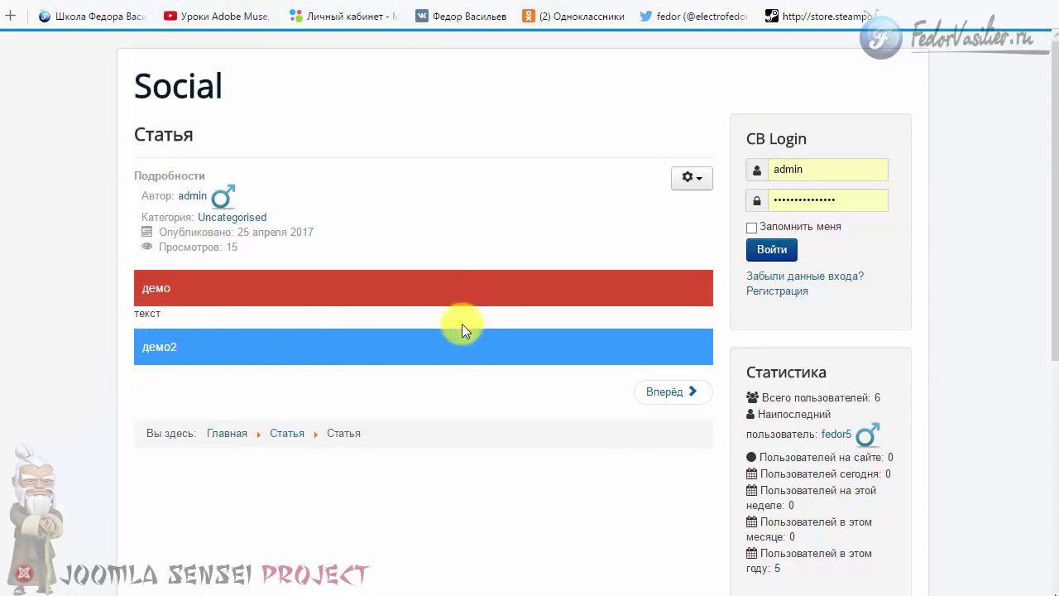
pyautogui.click(544, 3)
pyautogui.scroll(-1, 58, 323)
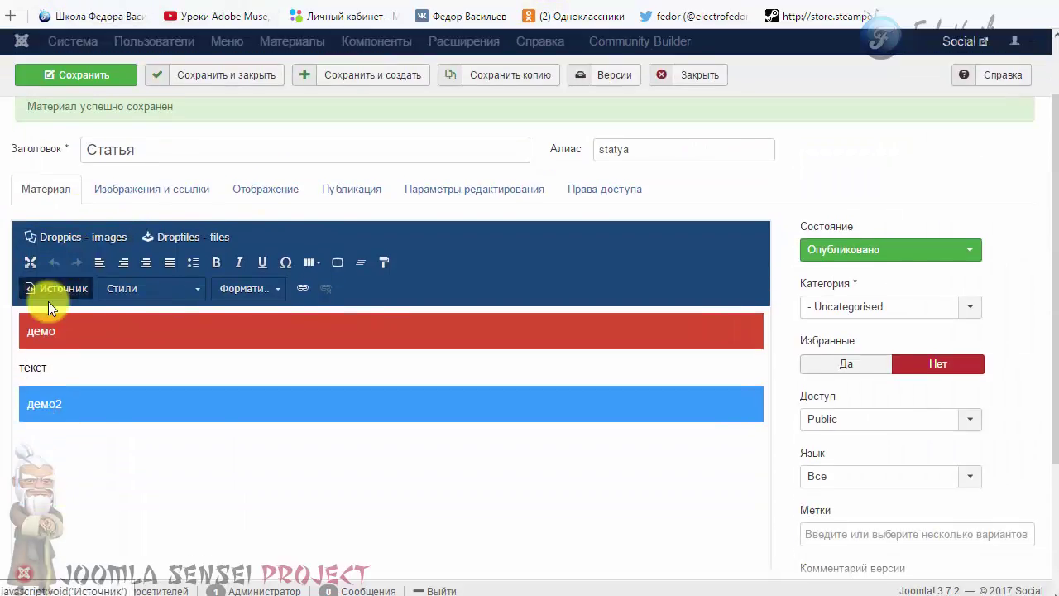
# Step: Examine the class assigned to the демо2 div in the article's source code, and return to visual editing
pyautogui.click(52, 291)
pyautogui.click(67, 409)
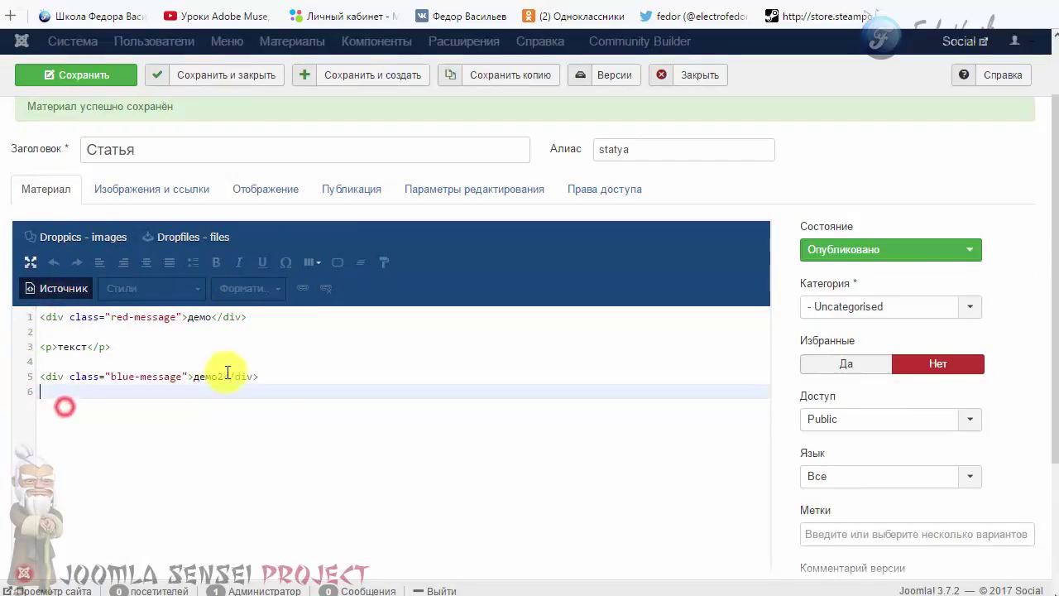
pyautogui.click(78, 373)
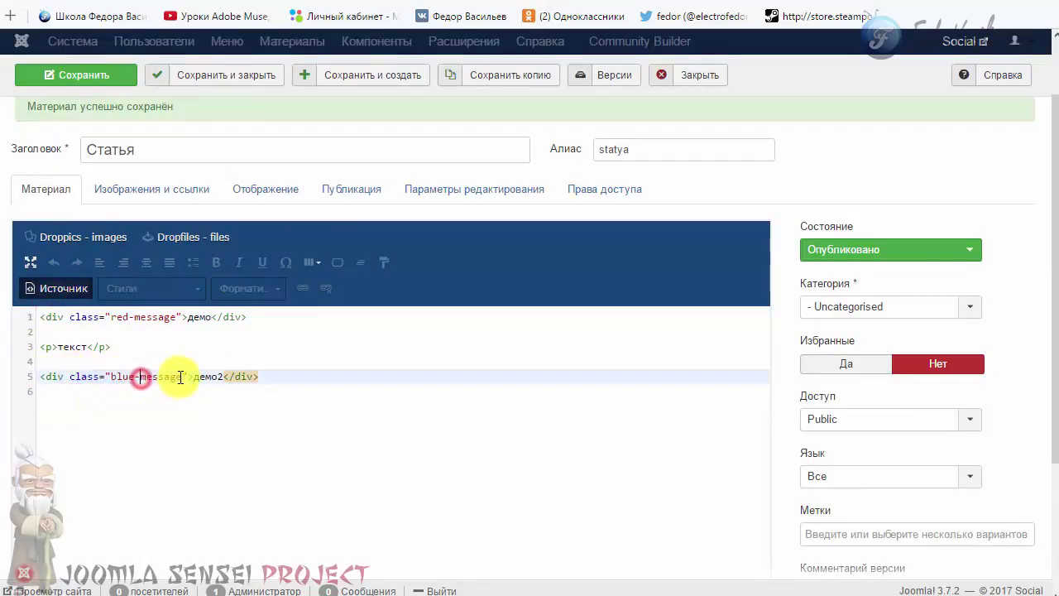
pyautogui.moveTo(179, 375); pyautogui.dragTo(113, 378)
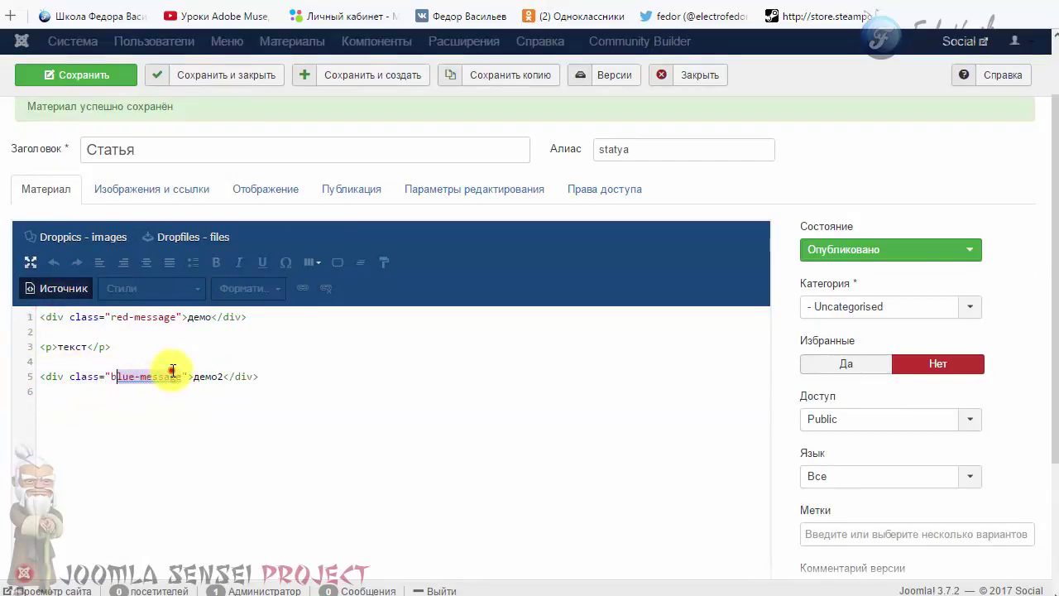
pyautogui.click(170, 377)
pyautogui.click(43, 296)
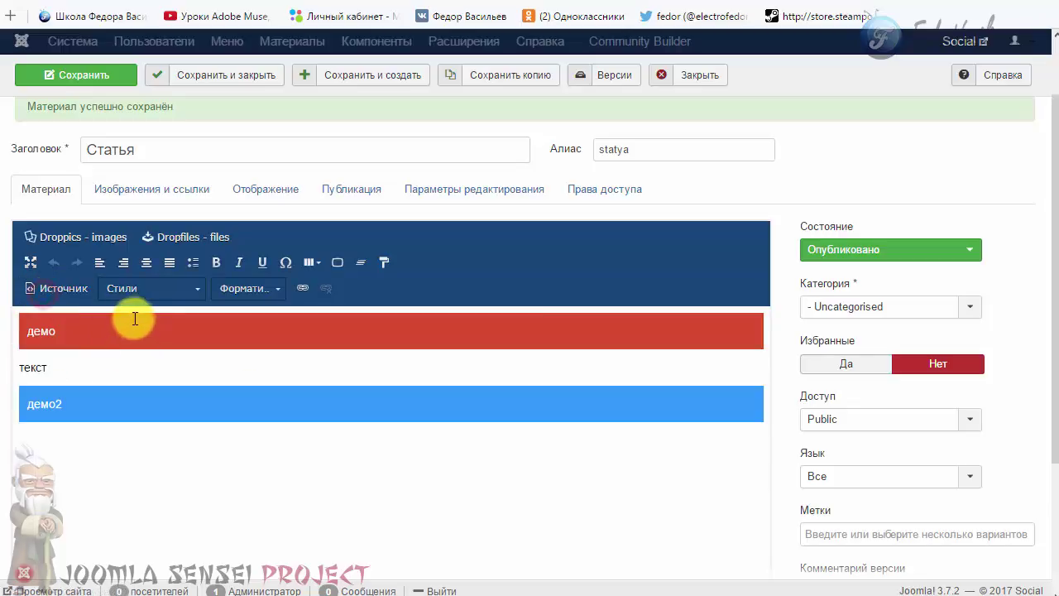
# Step: Look through the message, side-block and quote styles offered in the article editor's block styles
pyautogui.click(156, 289)
pyautogui.scroll(-4, 196, 371)
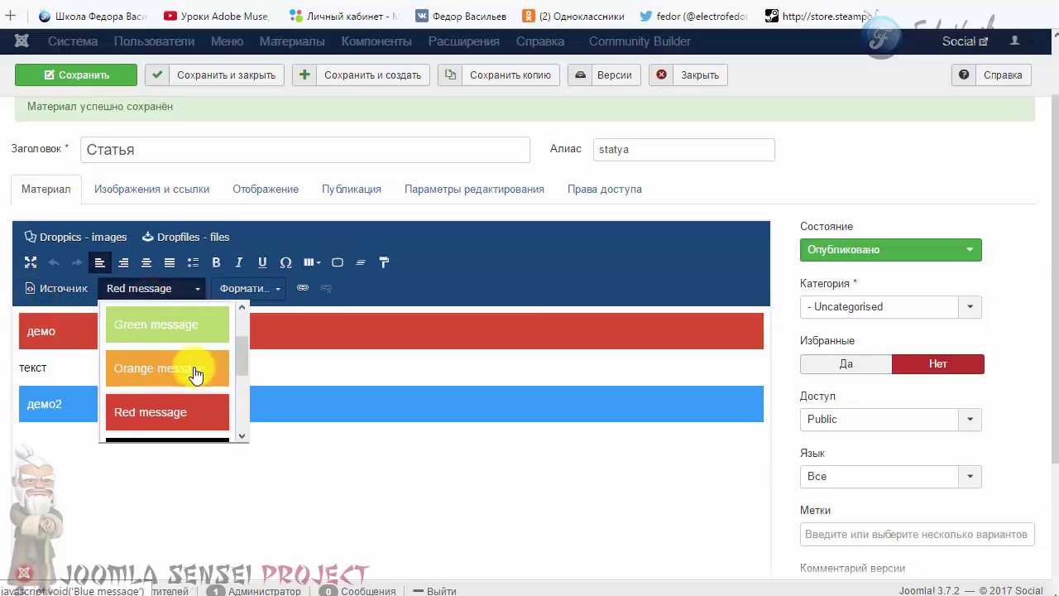
pyautogui.scroll(2, 166, 356)
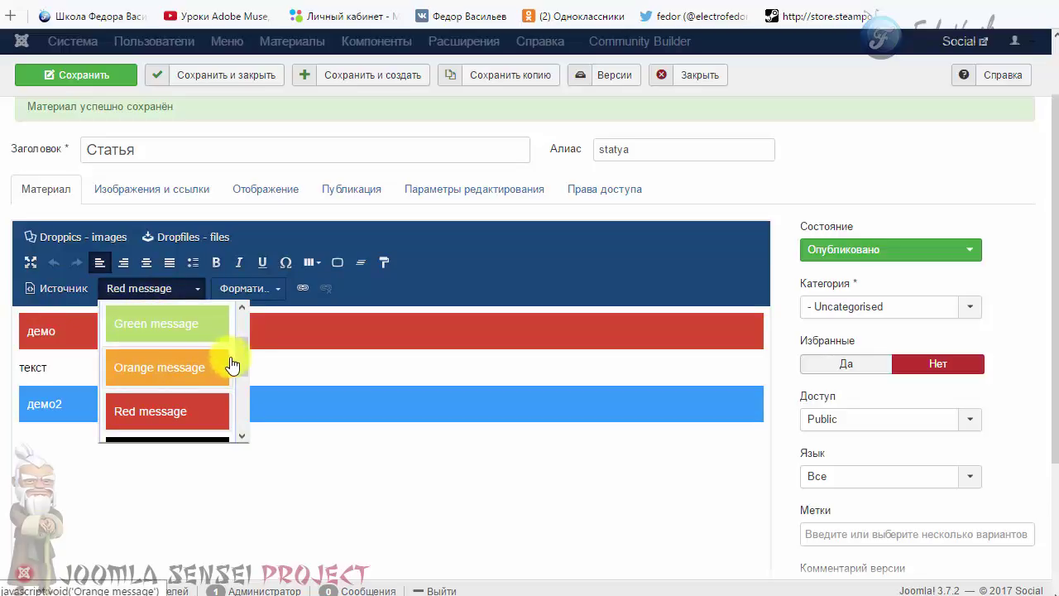
pyautogui.click(342, 362)
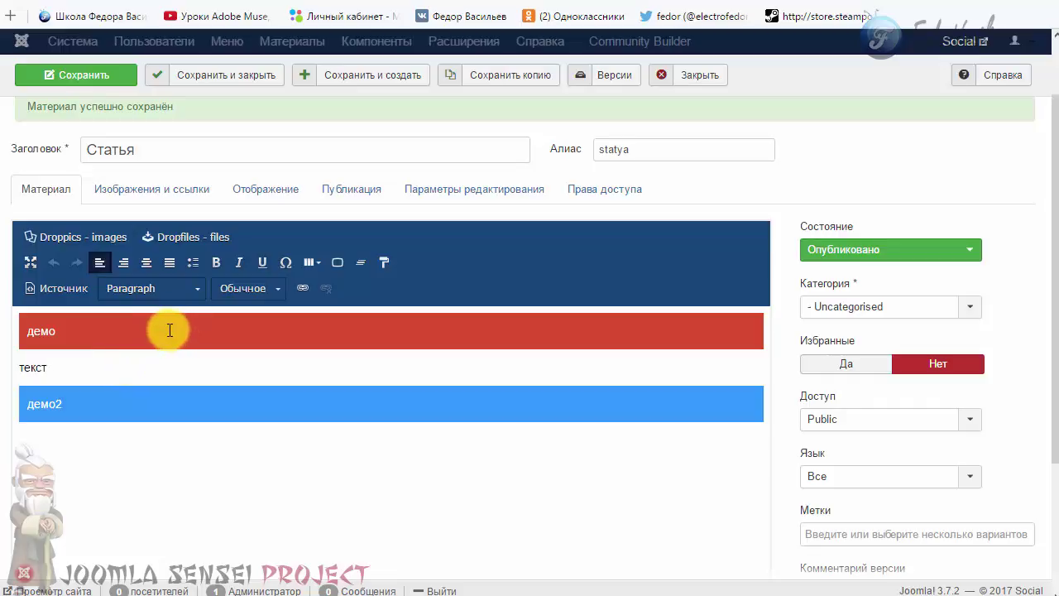
pyautogui.click(199, 291)
pyautogui.click(309, 347)
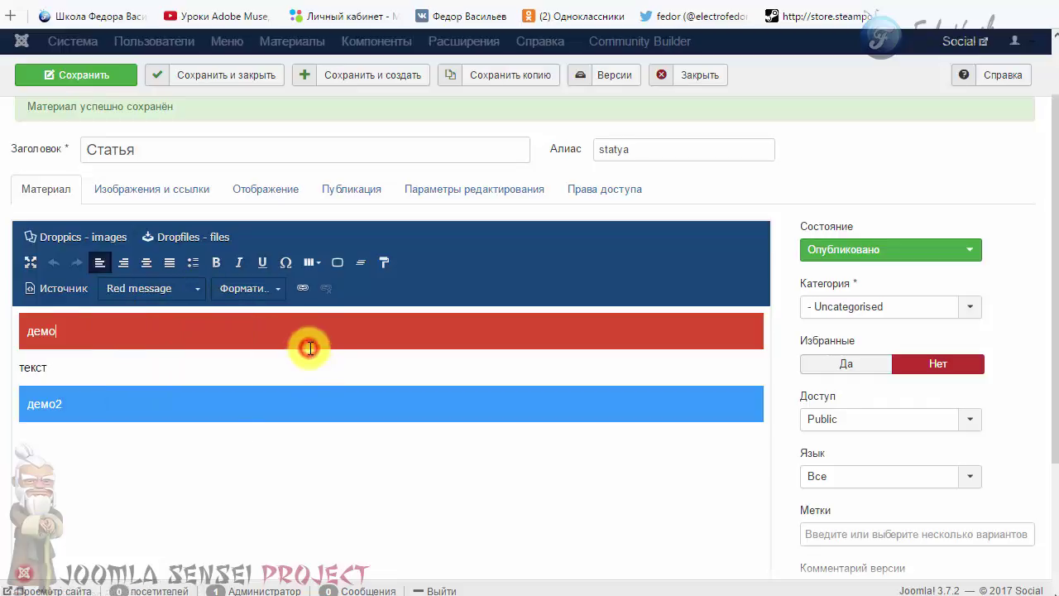
pyautogui.click(195, 289)
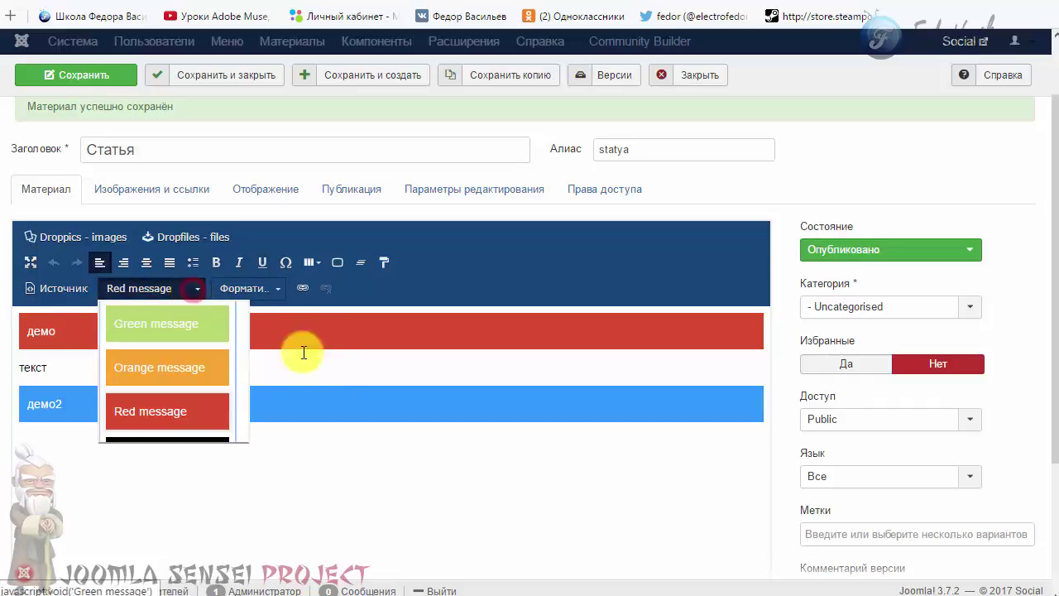
pyautogui.click(314, 352)
pyautogui.click(193, 289)
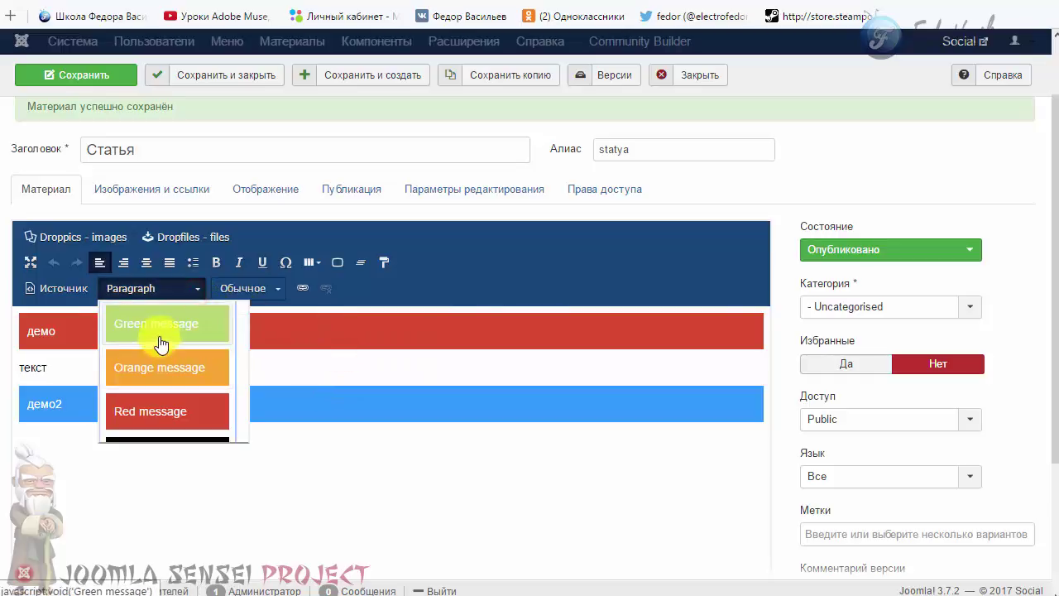
pyautogui.scroll(3, 192, 381)
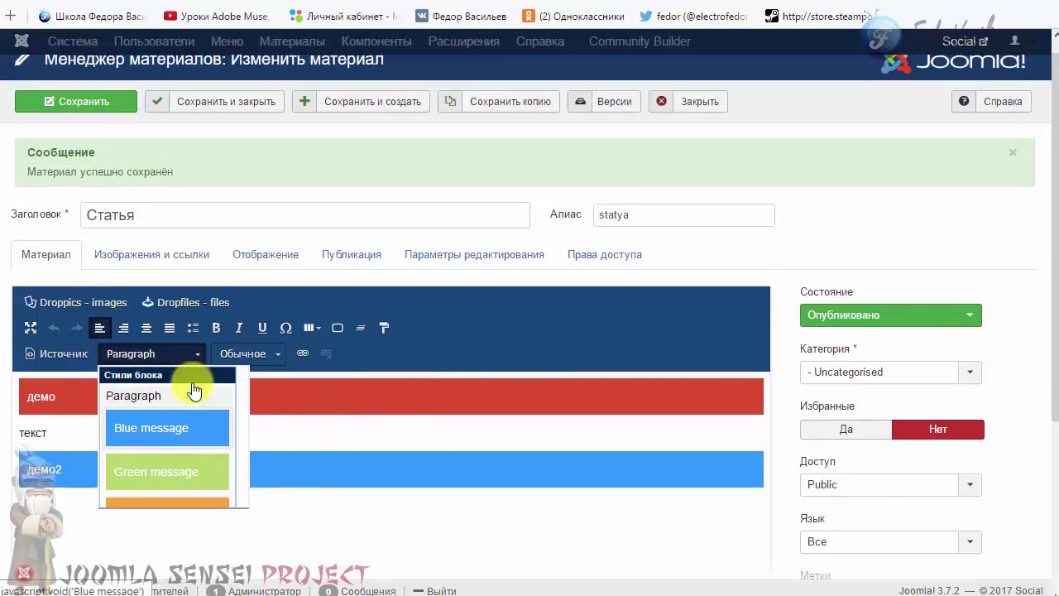
pyautogui.scroll(-3, 201, 350)
pyautogui.scroll(-3, 192, 382)
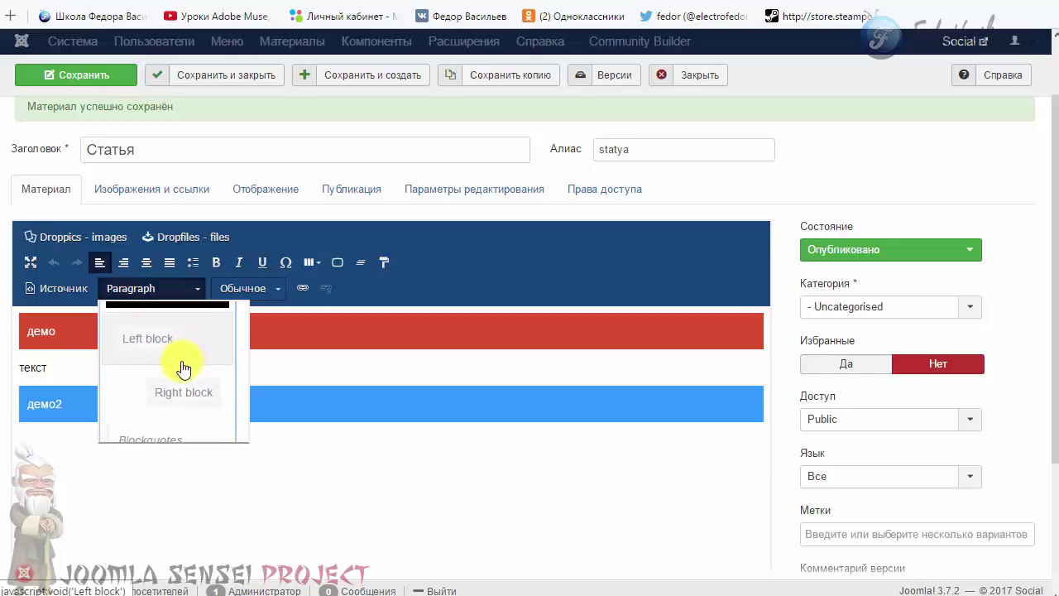
pyautogui.scroll(4, 178, 372)
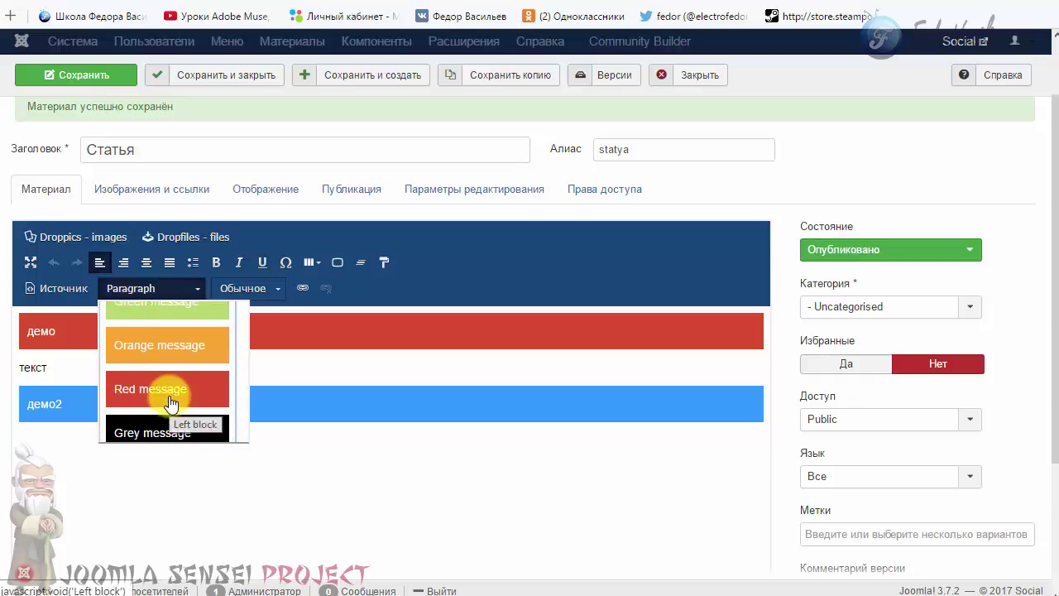
pyautogui.scroll(2, 160, 401)
pyautogui.scroll(-4, 154, 348)
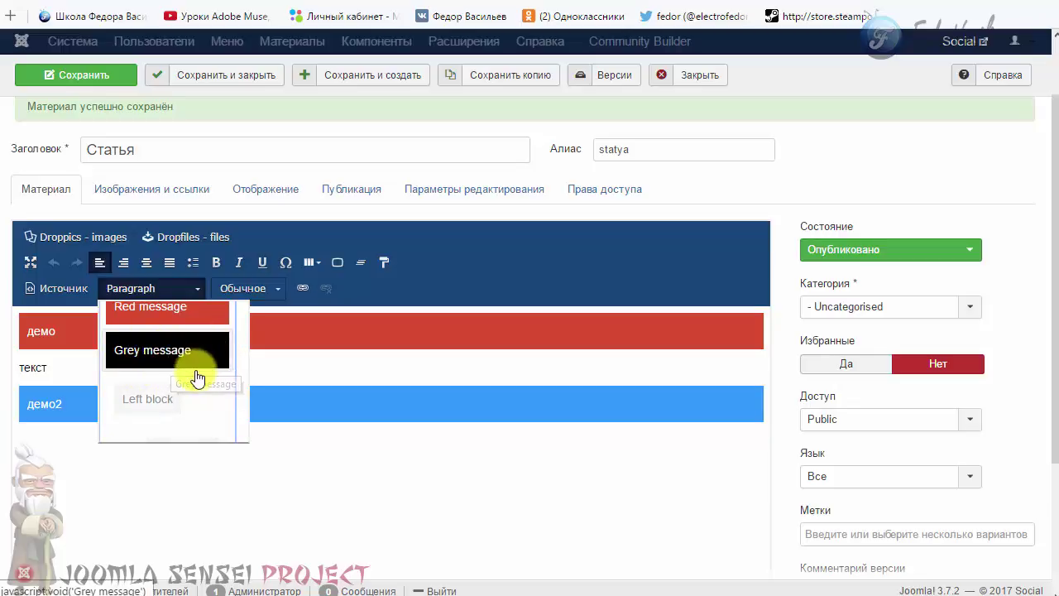
pyautogui.scroll(4, 165, 381)
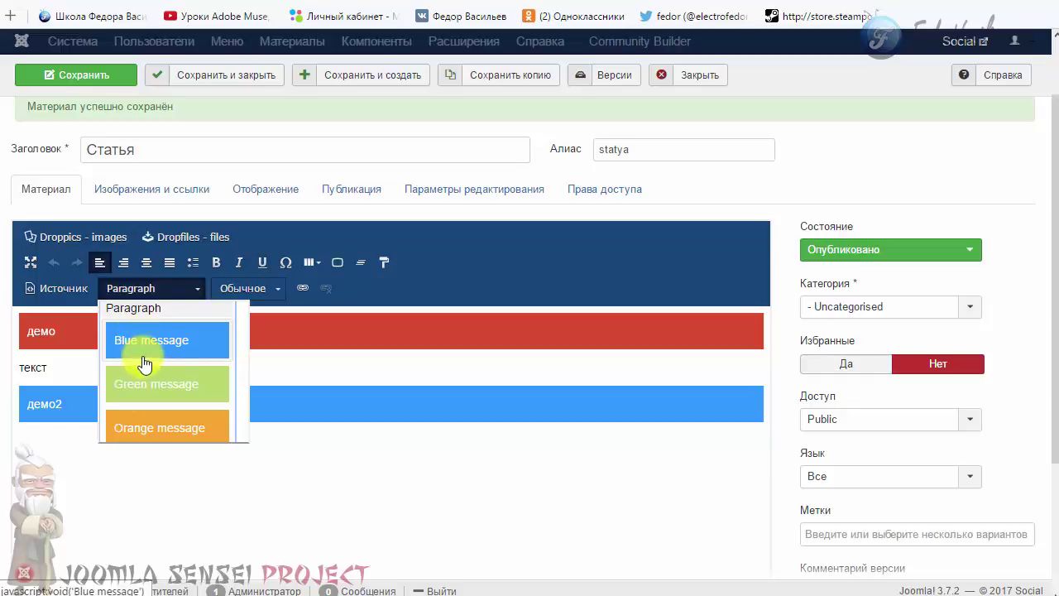
pyautogui.click(186, 288)
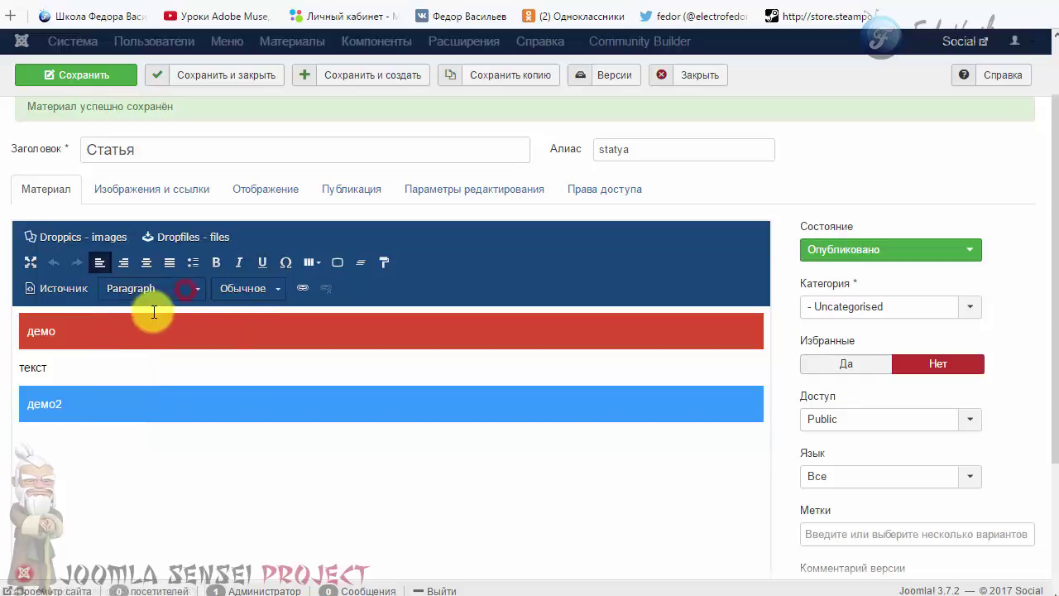
pyautogui.click(209, 366)
# Step: Close the article and open the list of custom style classes in the DropEditor component
pyautogui.scroll(2, 489, 175)
pyautogui.click(700, 118)
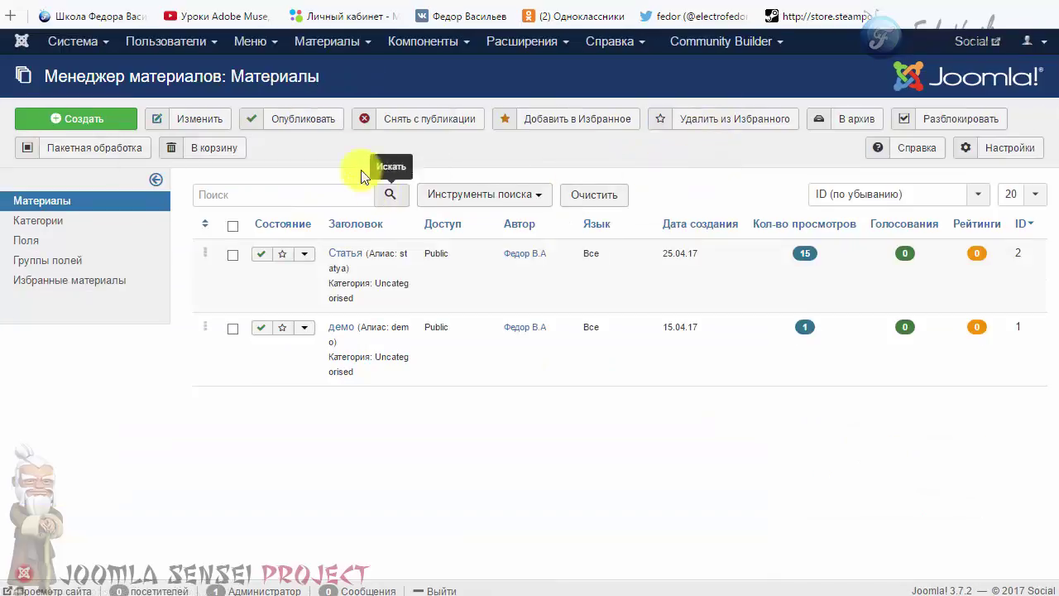
pyautogui.click(397, 41)
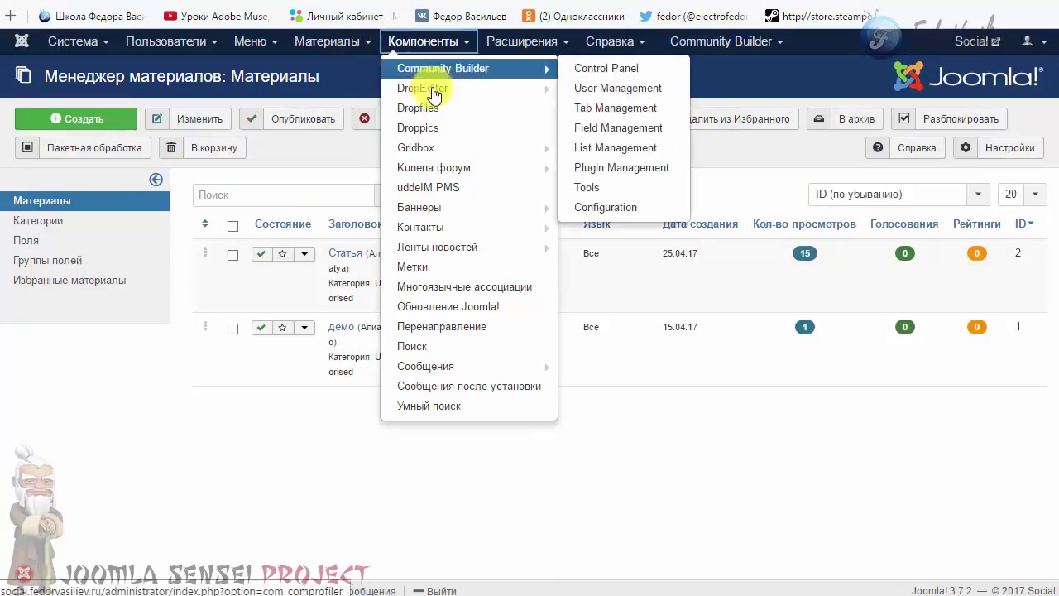
pyautogui.click(430, 88)
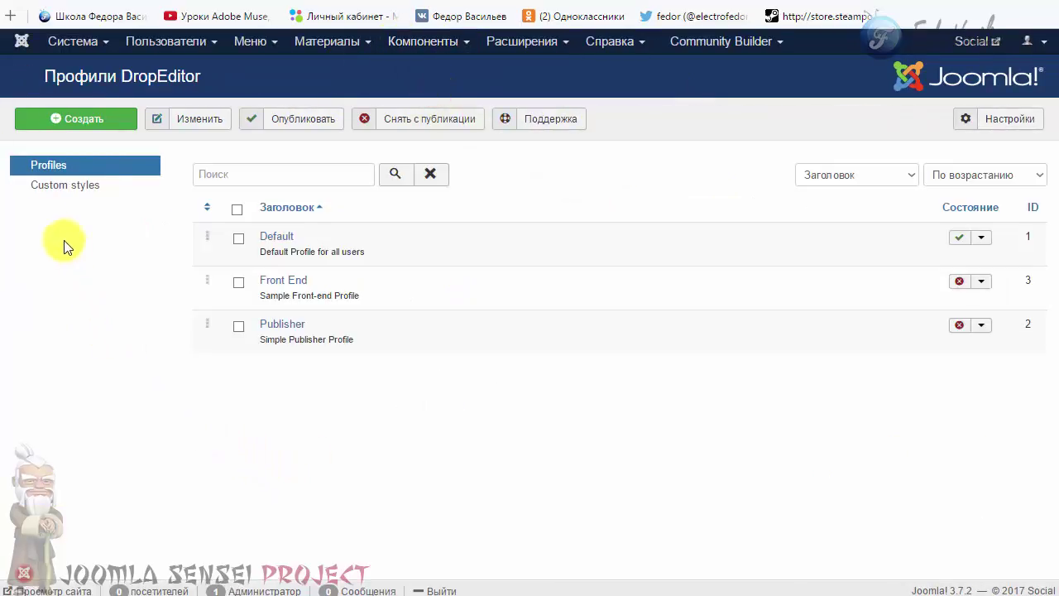
pyautogui.click(53, 192)
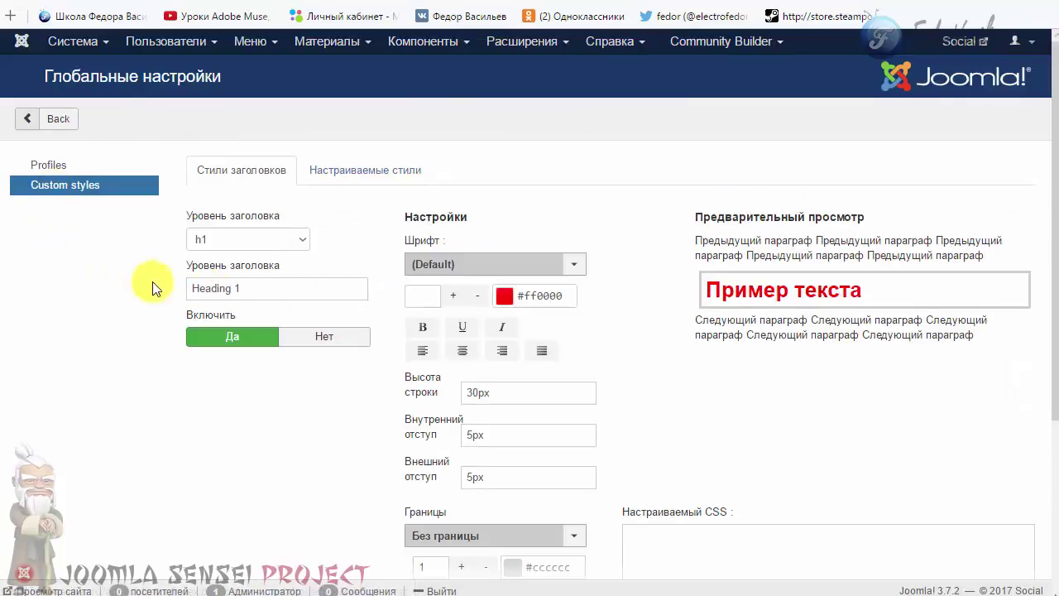
pyautogui.click(362, 176)
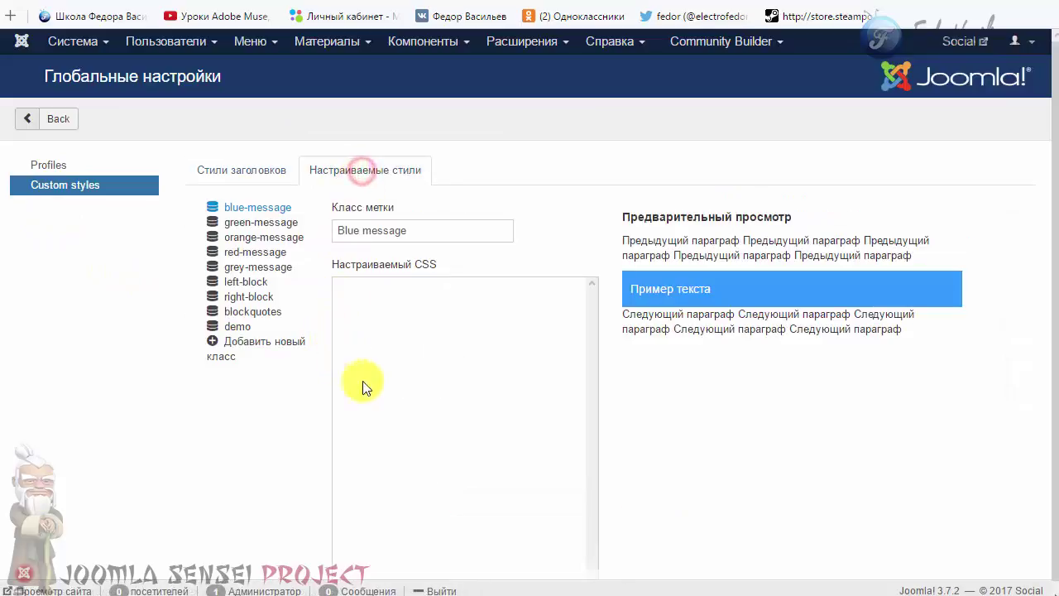
# Step: Examine the custom CSS and preview of the orange-message class
pyautogui.scroll(-1, 478, 428)
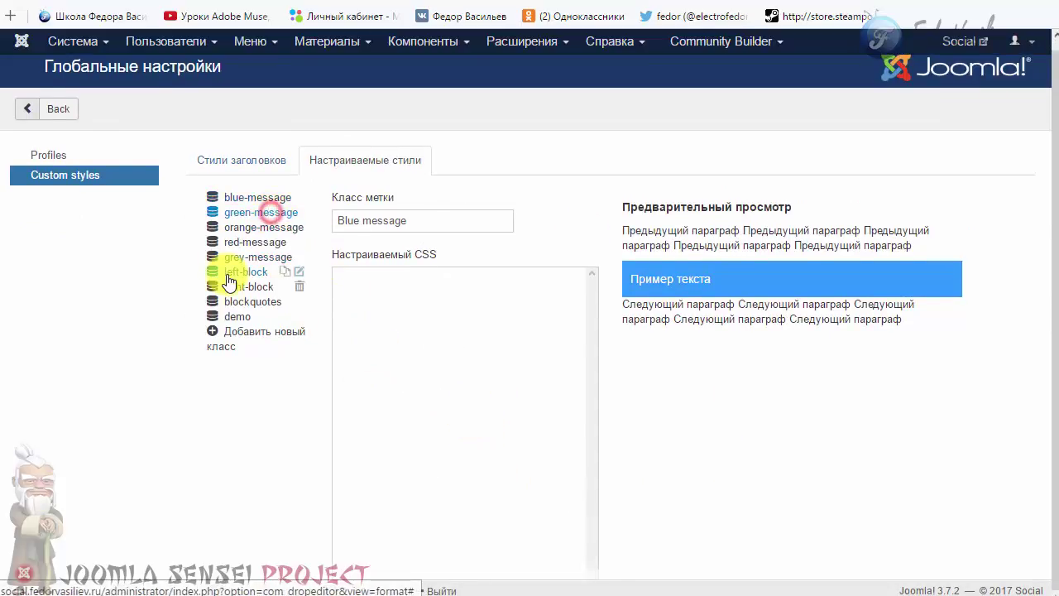
pyautogui.click(238, 212)
pyautogui.click(241, 226)
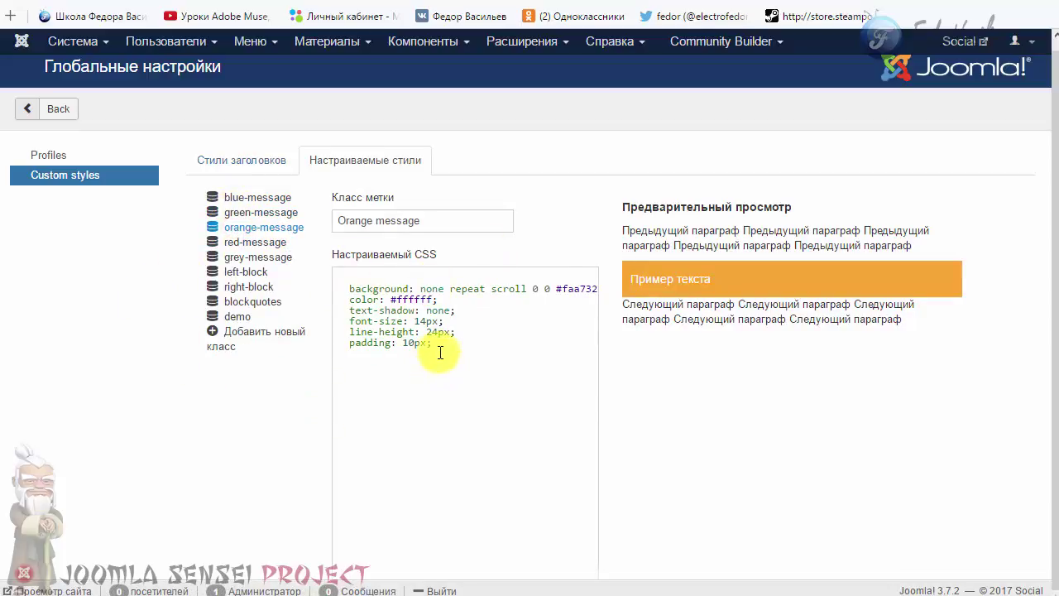
pyautogui.moveTo(440, 352); pyautogui.dragTo(323, 267)
pyautogui.click(455, 377)
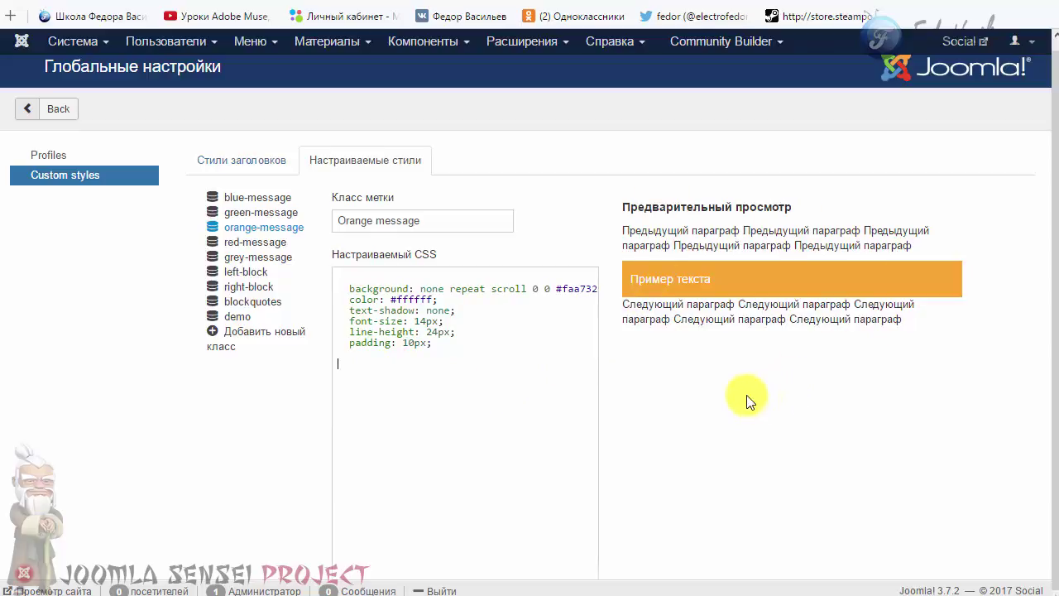
# Step: Delete the demo class from the custom styles
pyautogui.click(236, 319)
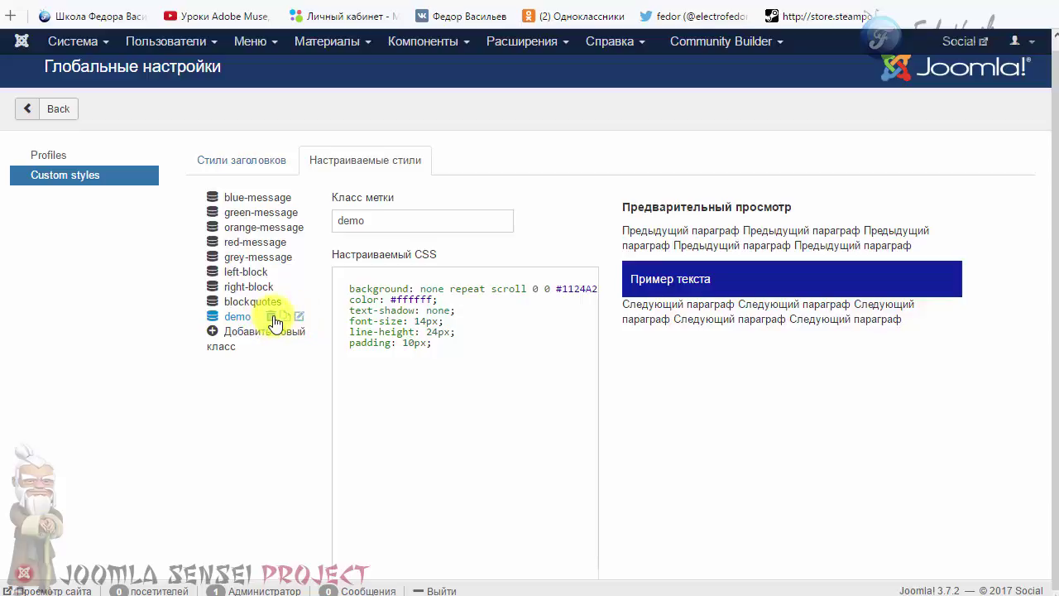
pyautogui.click(272, 315)
pyautogui.click(855, 104)
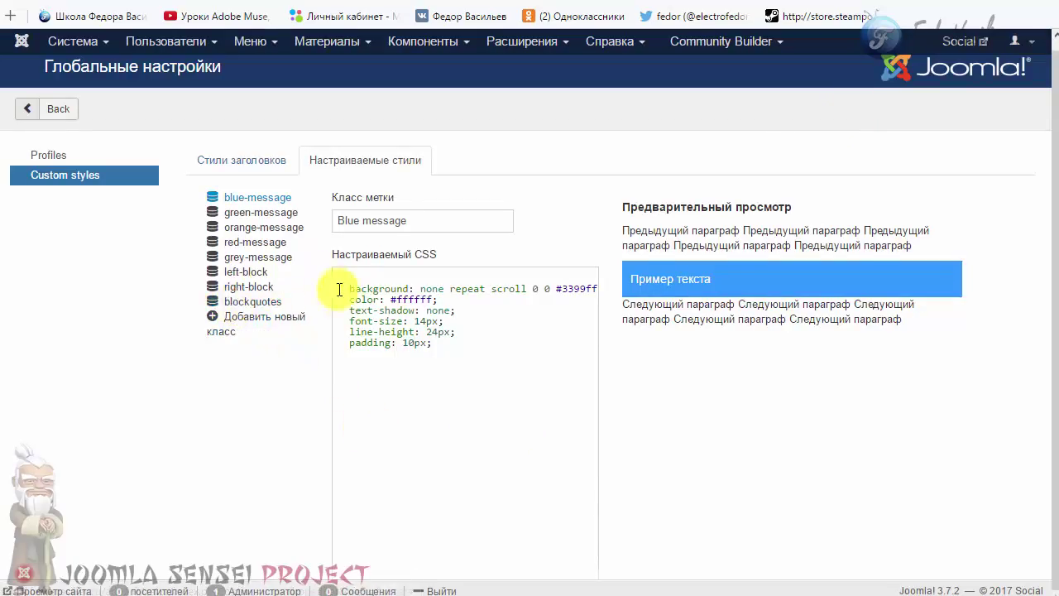
# Step: Duplicate the grey-message class, compare the original with the copy, and select the copy for editing
pyautogui.click(248, 288)
pyautogui.click(250, 260)
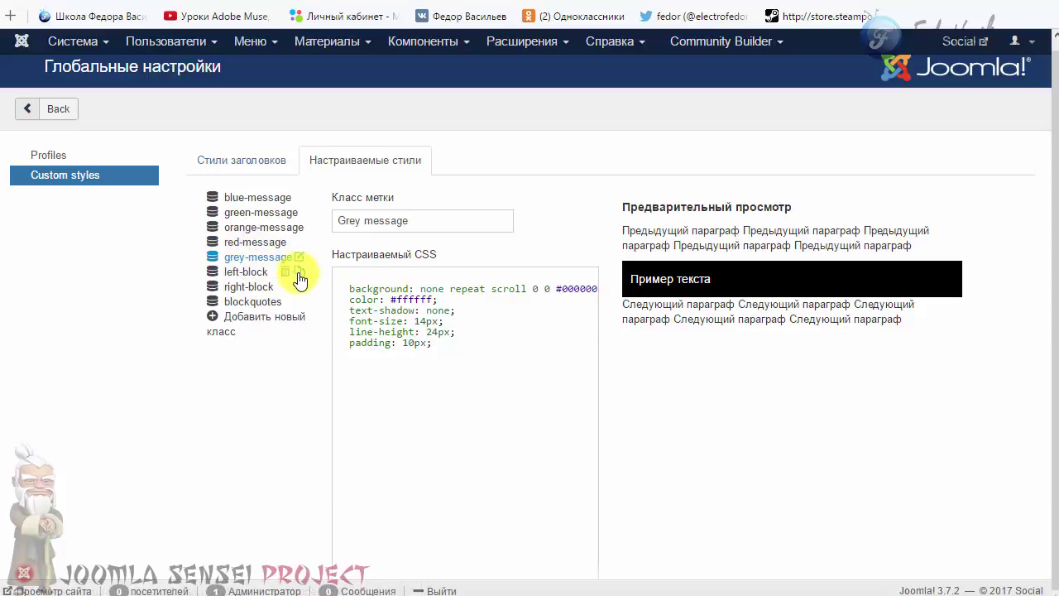
pyautogui.click(298, 273)
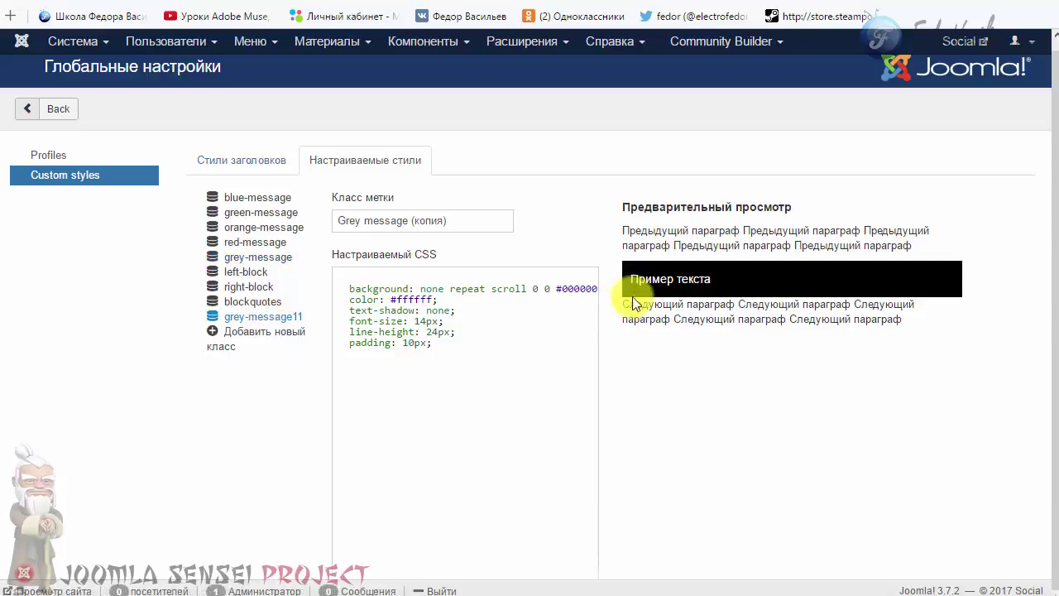
pyautogui.click(282, 263)
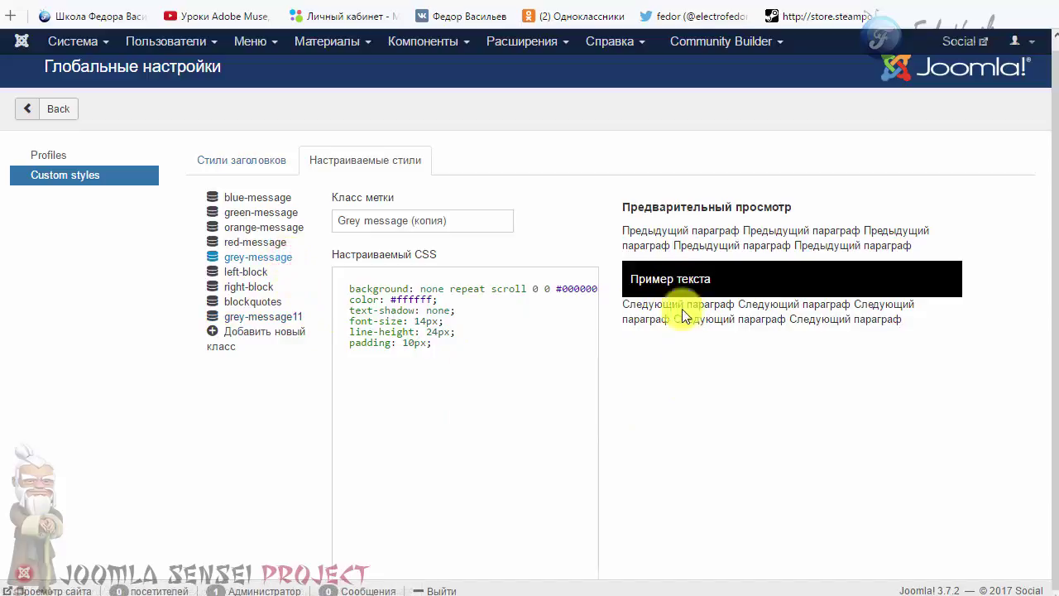
pyautogui.click(266, 322)
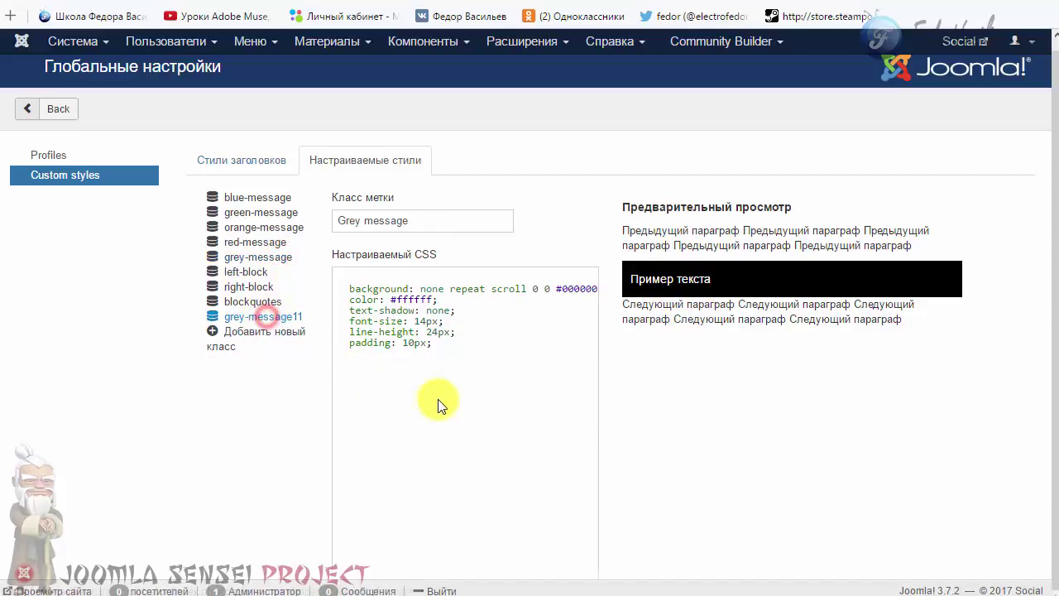
# Step: Change the label of the copied grey-message11 class to "Grey message2"
pyautogui.click(370, 221)
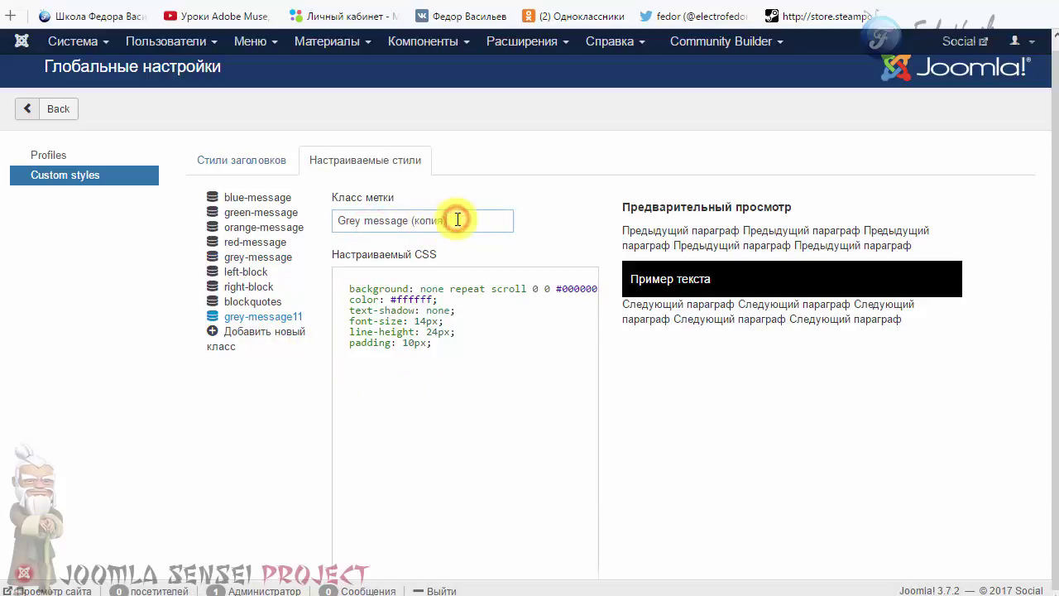
pyautogui.moveTo(458, 219); pyautogui.dragTo(408, 220)
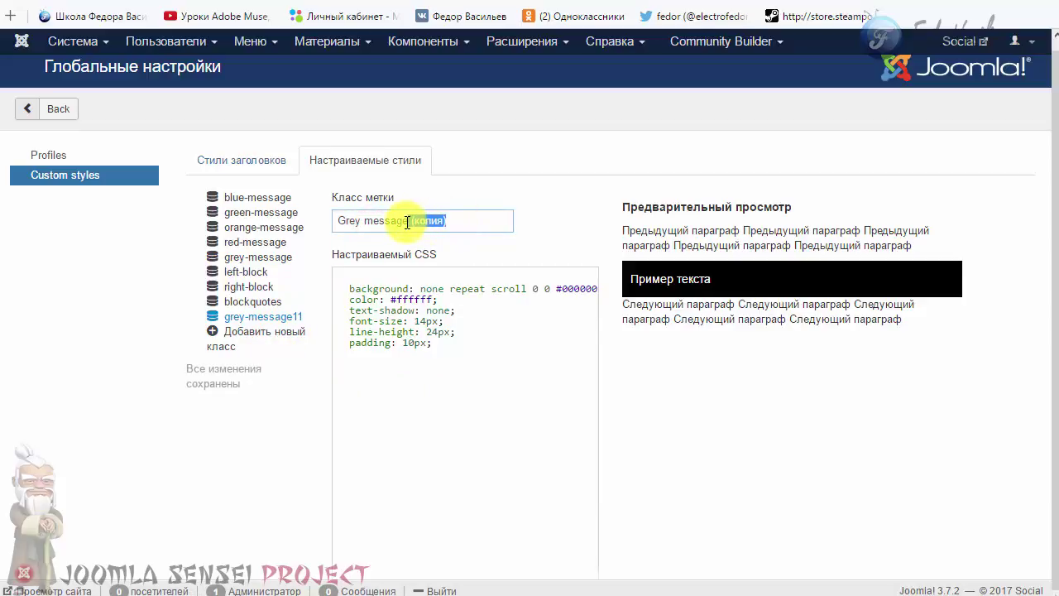
pyautogui.write('2')
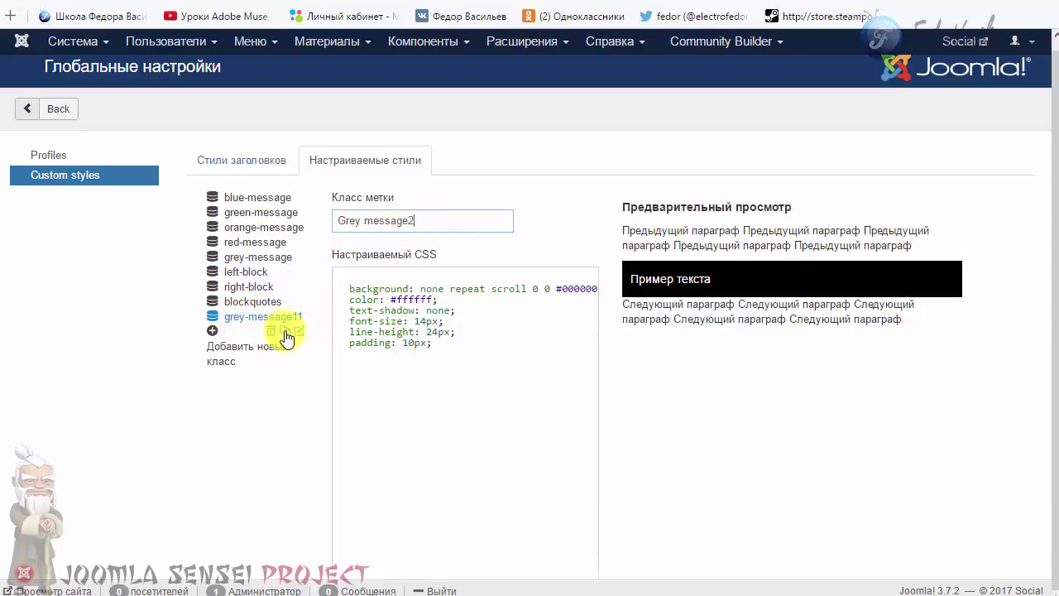
pyautogui.click(296, 334)
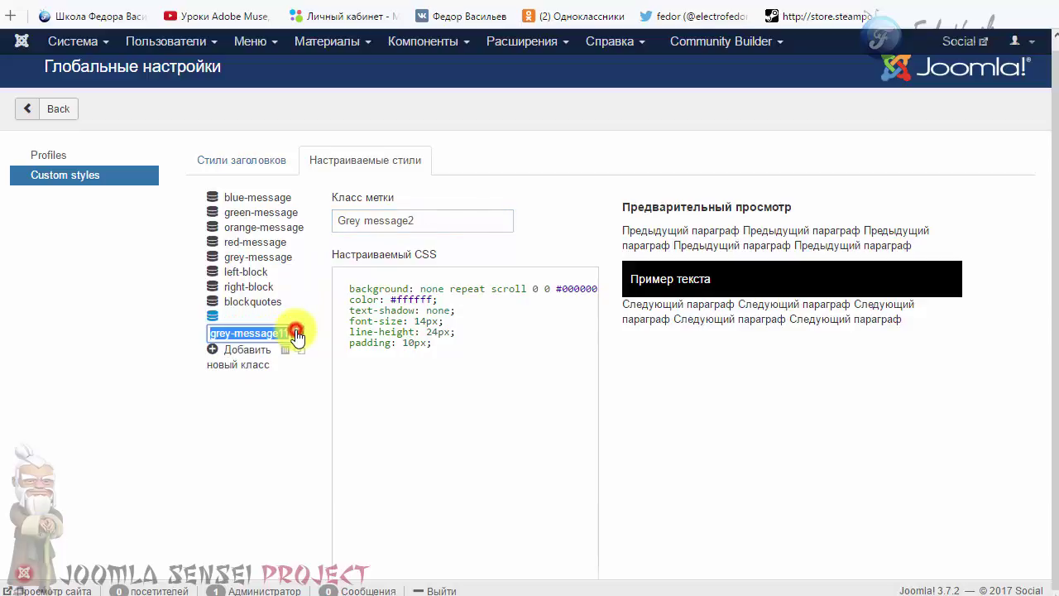
pyautogui.click(236, 331)
pyautogui.moveTo(284, 333); pyautogui.dragTo(208, 329)
pyautogui.click(418, 395)
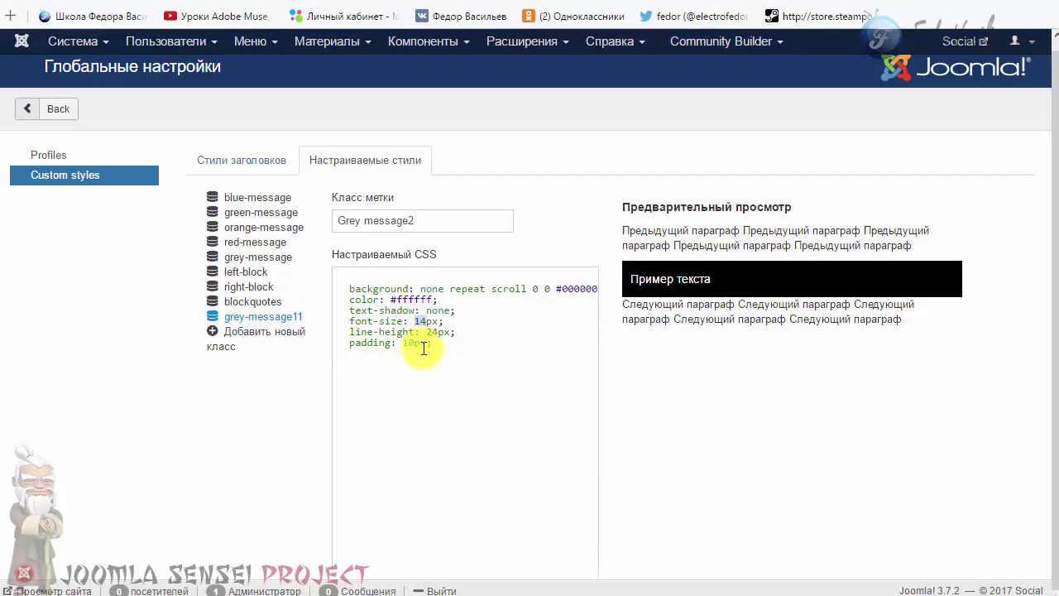
# Step: Set the padding in the Grey message2 custom CSS to 30px
pyautogui.click(424, 342)
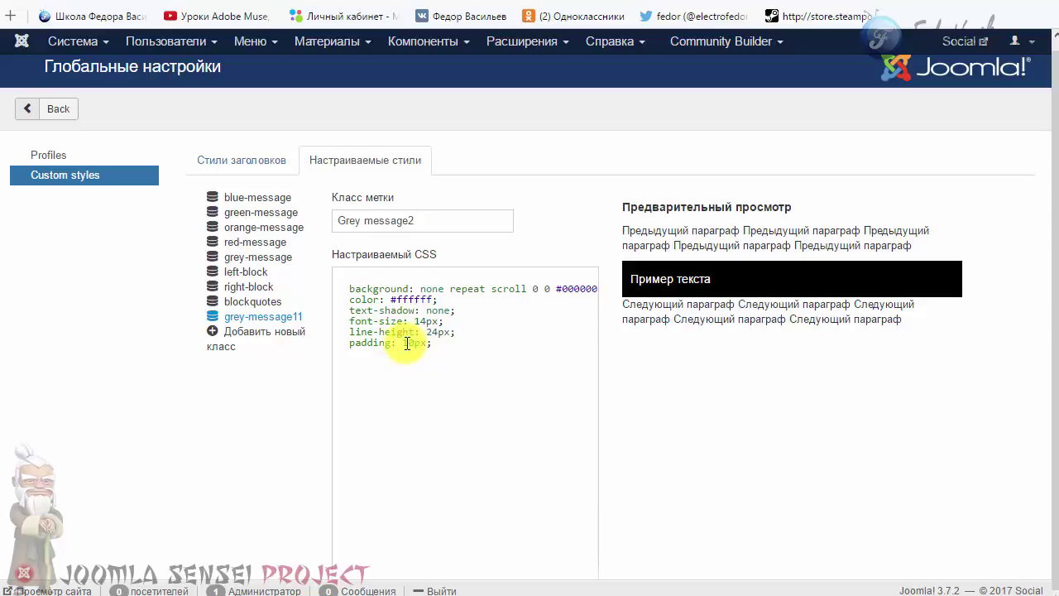
pyautogui.press('BackSpace')
pyautogui.write('3')
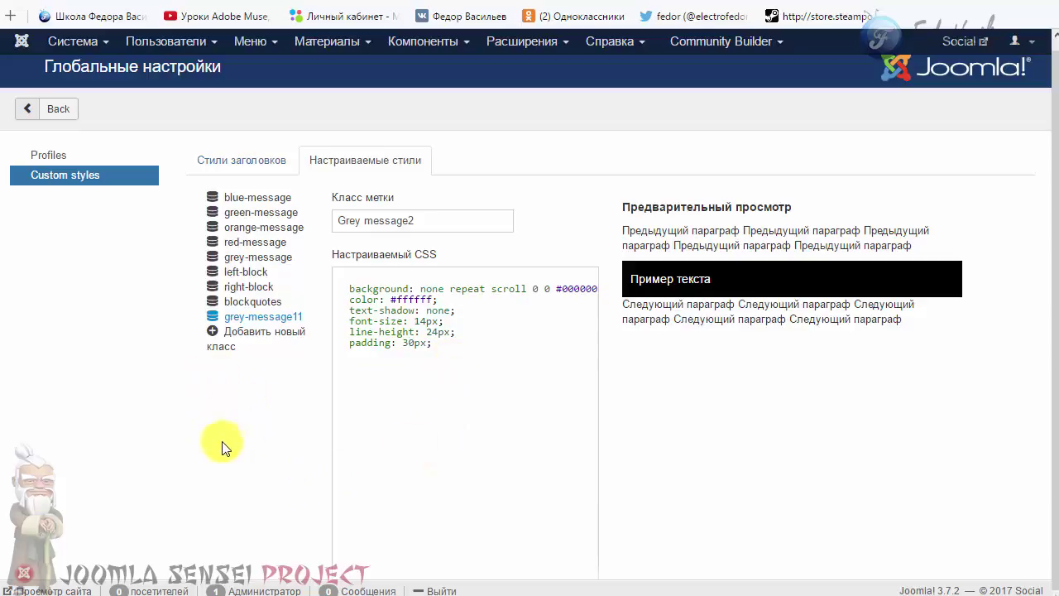
pyautogui.click(249, 427)
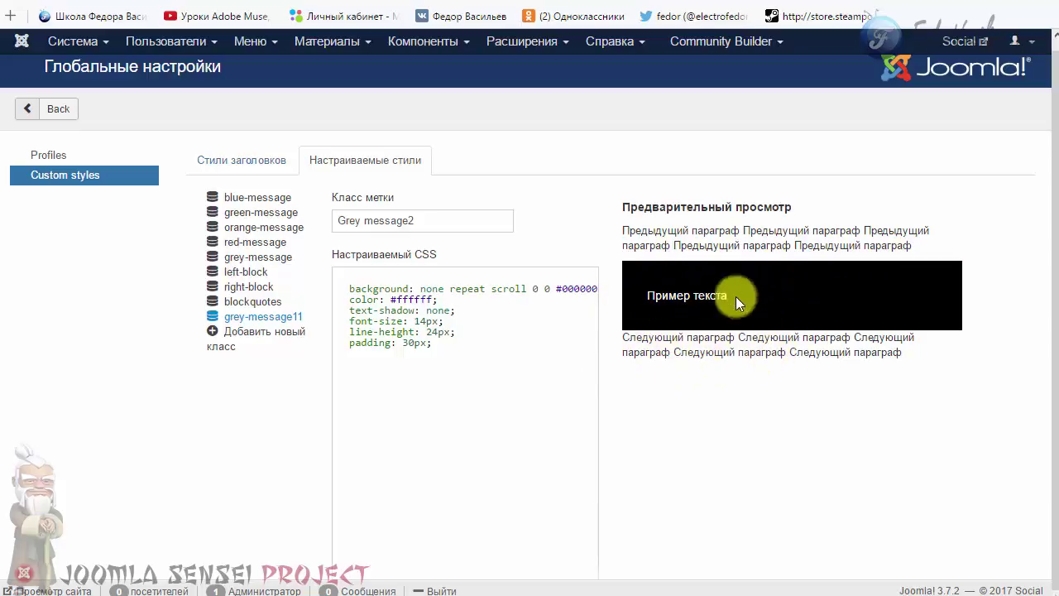
pyautogui.moveTo(445, 350); pyautogui.dragTo(340, 277)
pyautogui.click(503, 355)
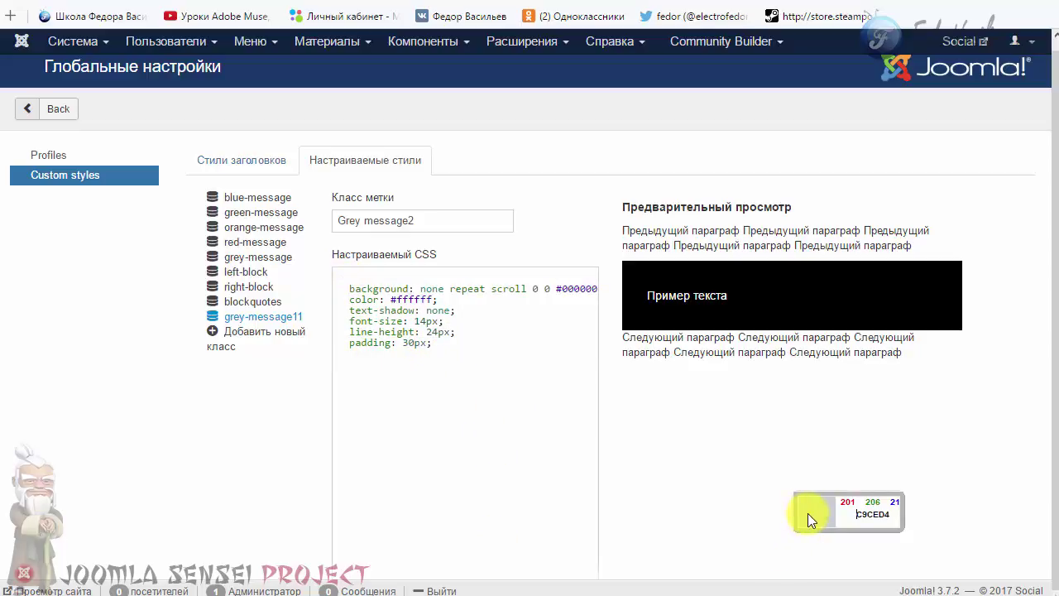
# Step: Sample the dark blue of the page header with the colour picker and copy its hex code 1A3867
pyautogui.moveTo(807, 513); pyautogui.dragTo(463, 391)
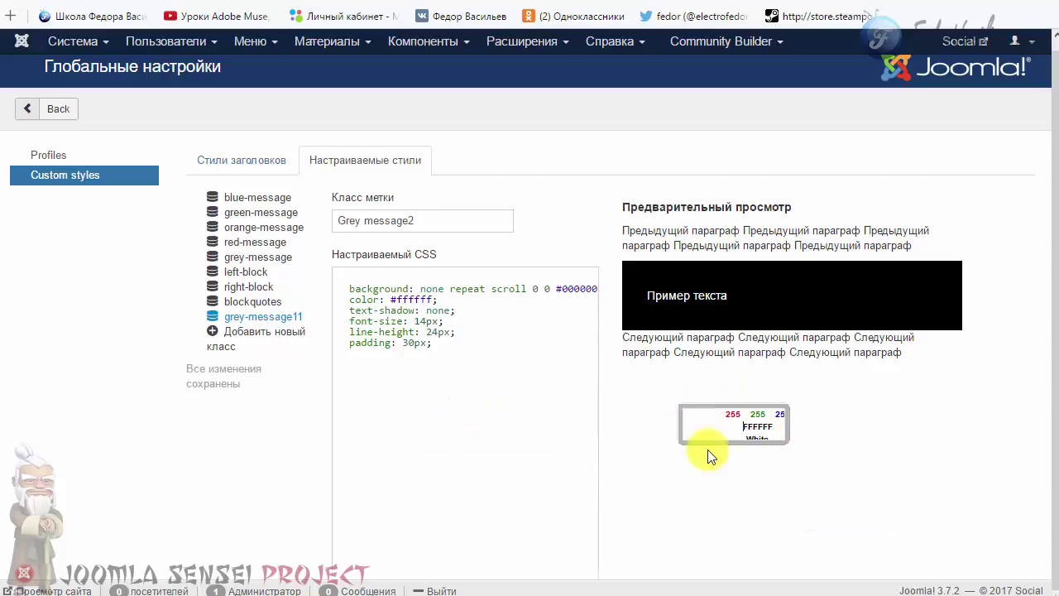
pyautogui.click(699, 429)
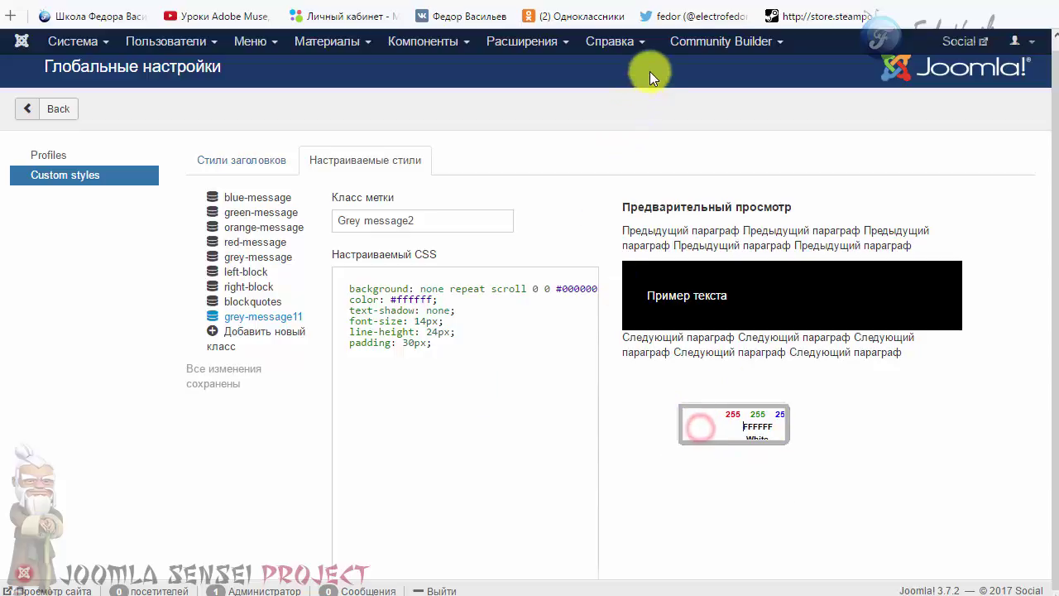
pyautogui.click(649, 72)
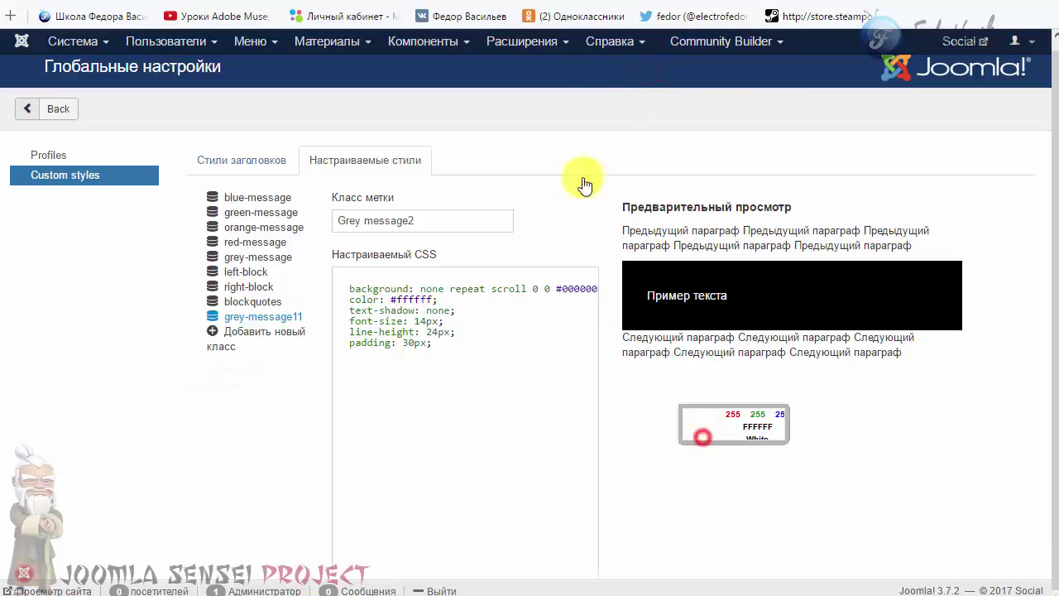
pyautogui.click(612, 72)
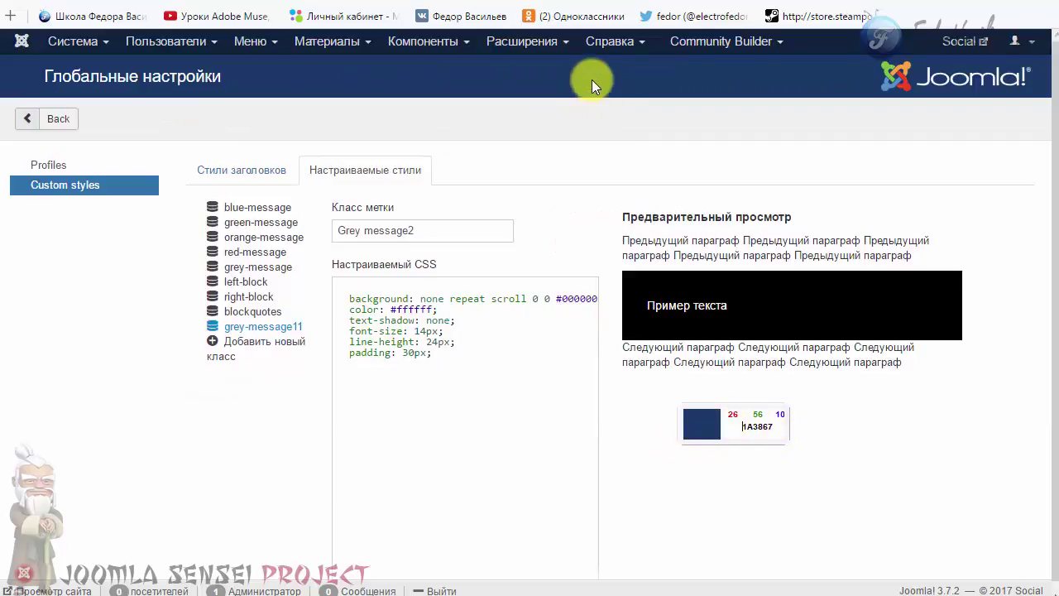
pyautogui.doubleClick(775, 424)
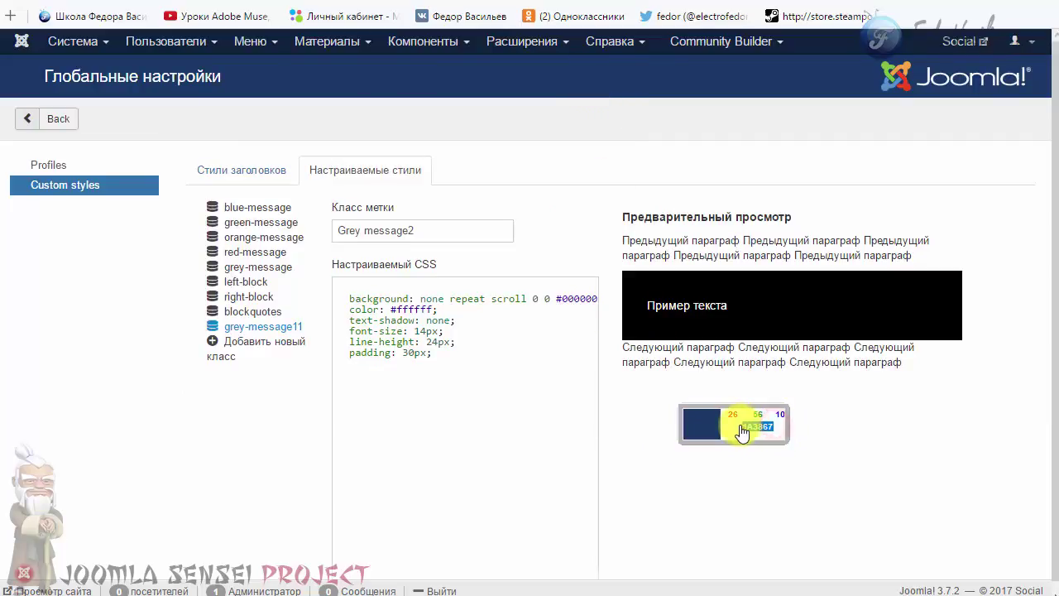
pyautogui.rightClick(768, 430)
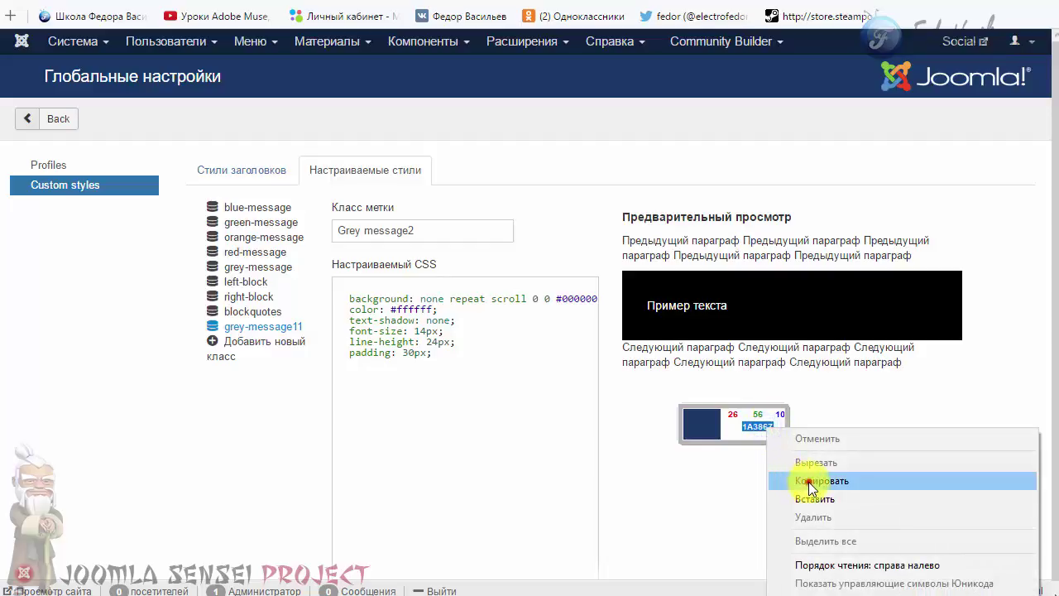
pyautogui.click(808, 482)
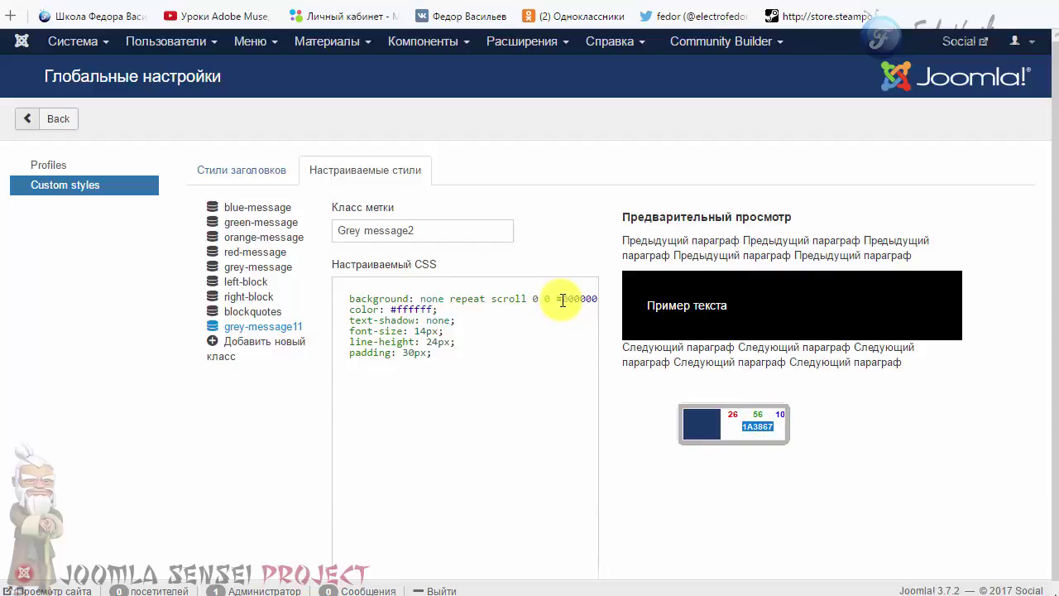
# Step: Replace the background colour in the Grey message2 CSS with #1A3867 and close the colour picker
pyautogui.moveTo(558, 299); pyautogui.dragTo(597, 295)
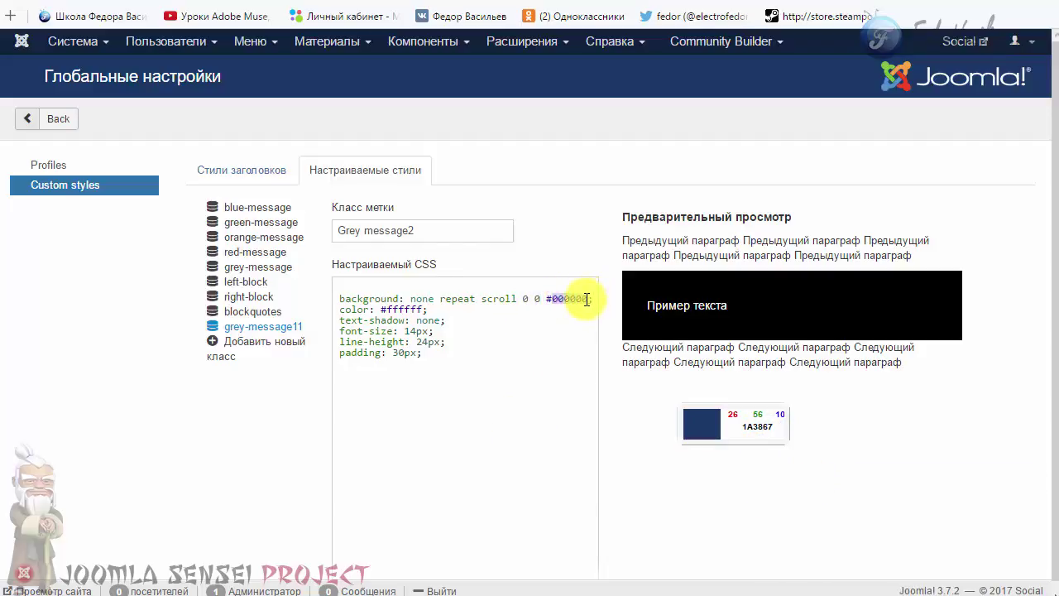
pyautogui.press('BackSpace')
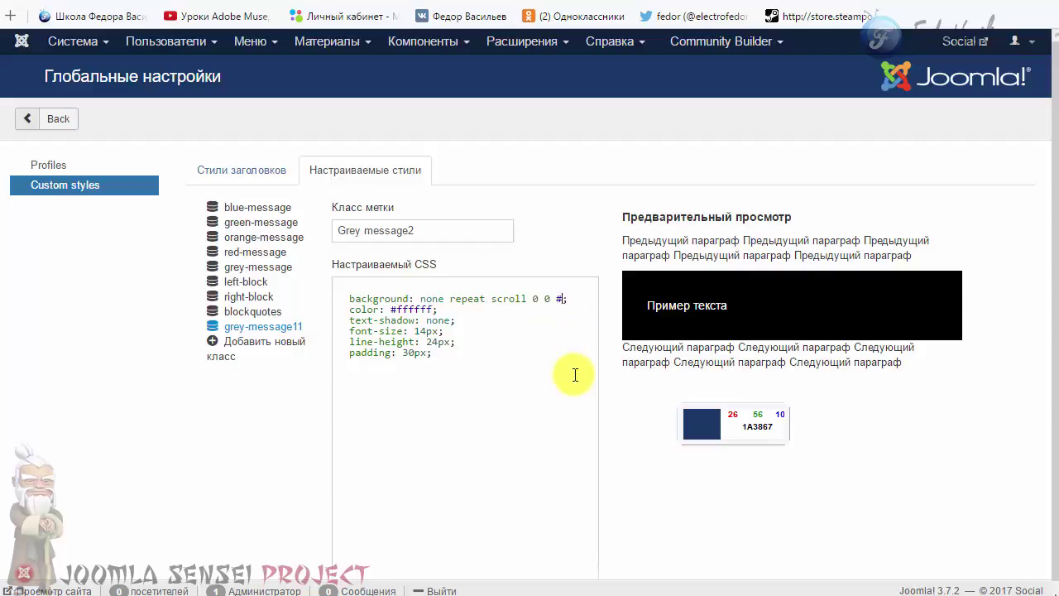
pyautogui.hotkey('ctrl', 'v')
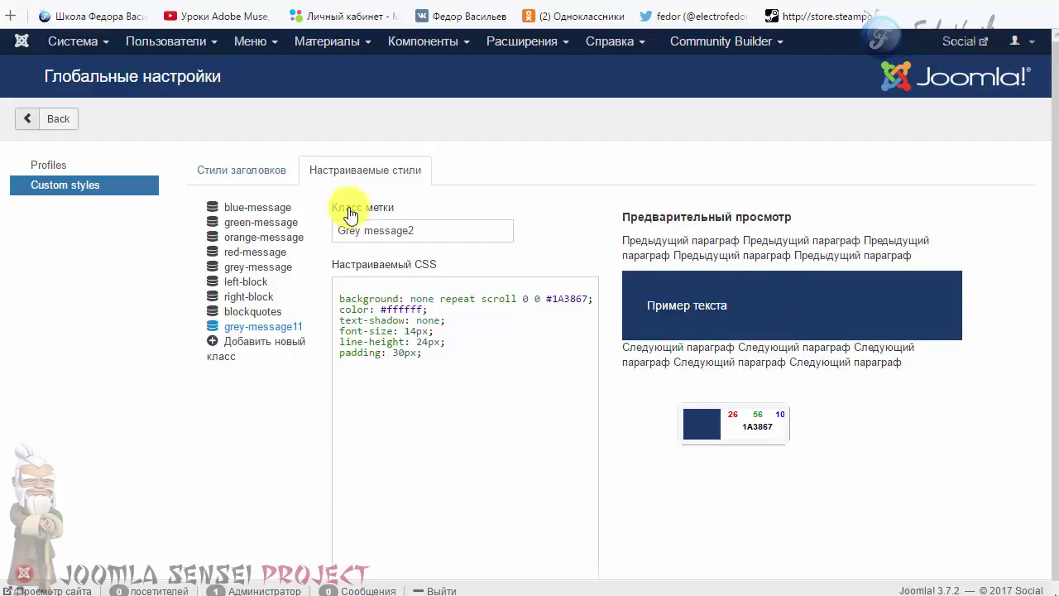
pyautogui.tripleClick(428, 233)
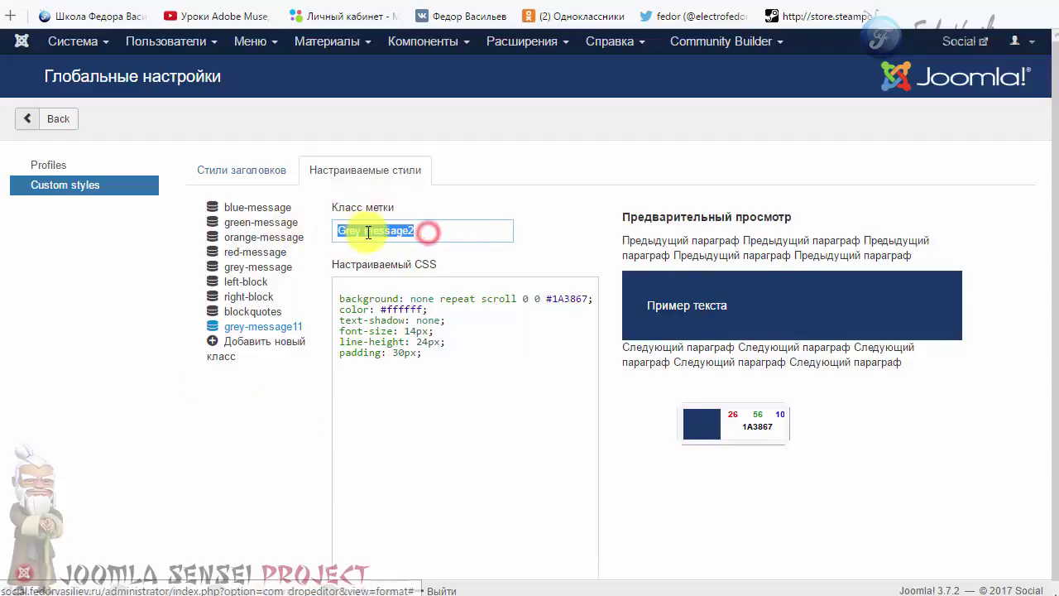
pyautogui.click(590, 196)
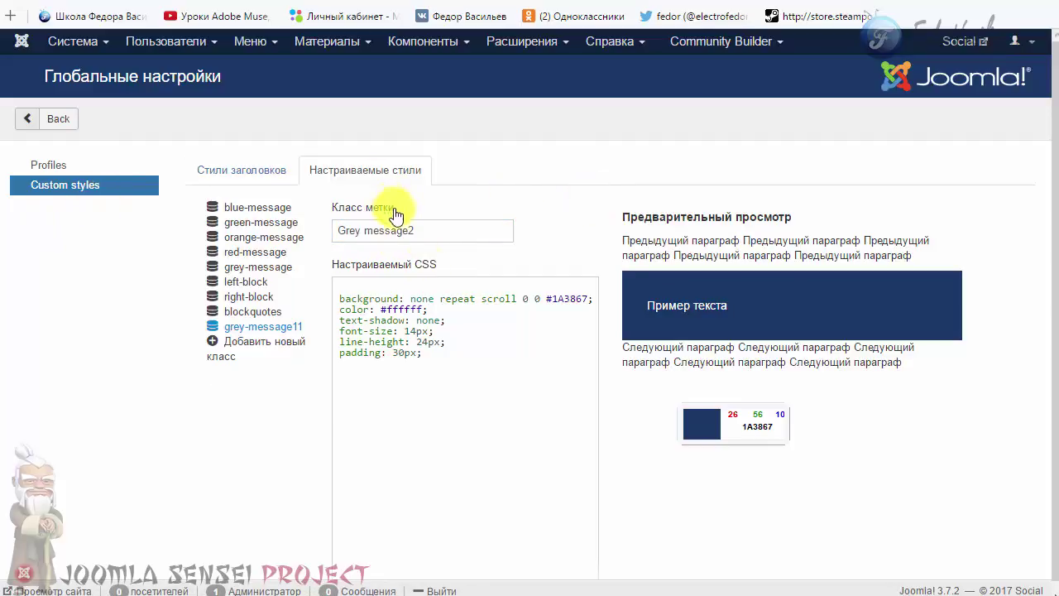
pyautogui.click(705, 426)
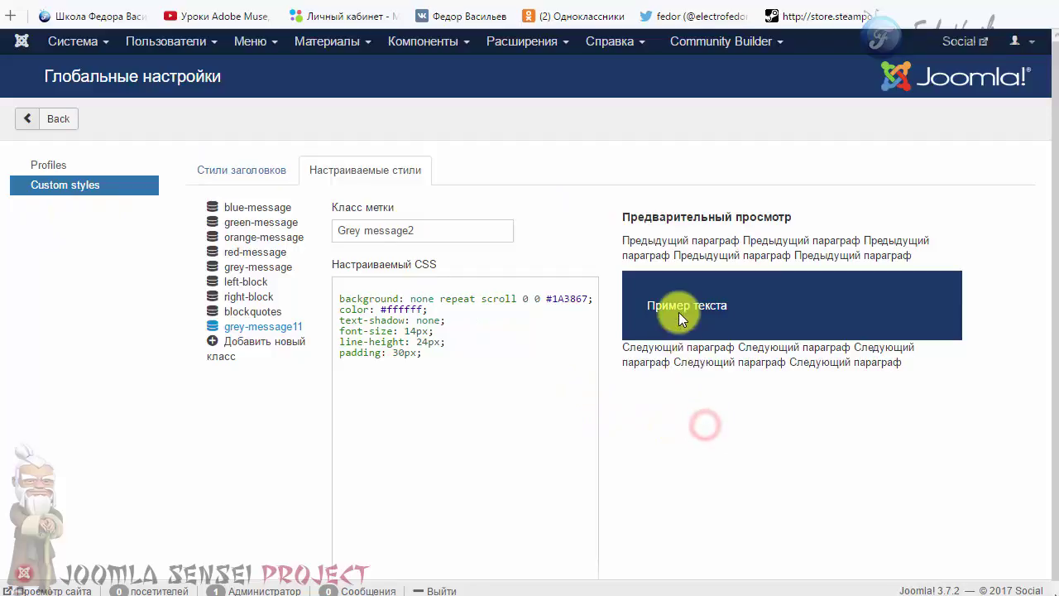
# Step: Open the article "Статья" for editing from the article manager
pyautogui.click(321, 51)
pyautogui.click(316, 68)
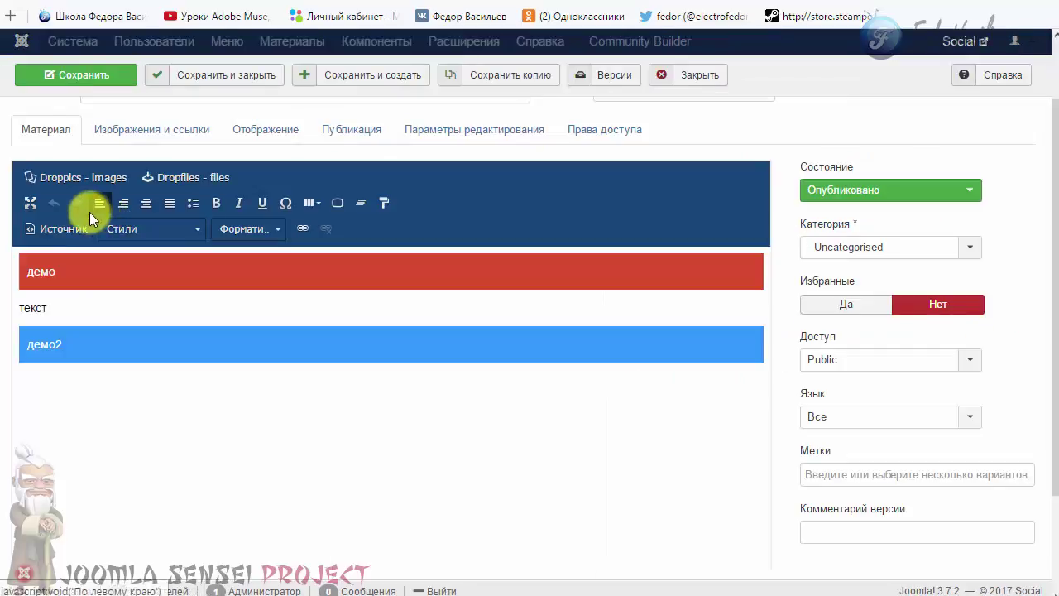
# Step: Delete the article's entire content in the source code and return to the visual editor
pyautogui.click(83, 224)
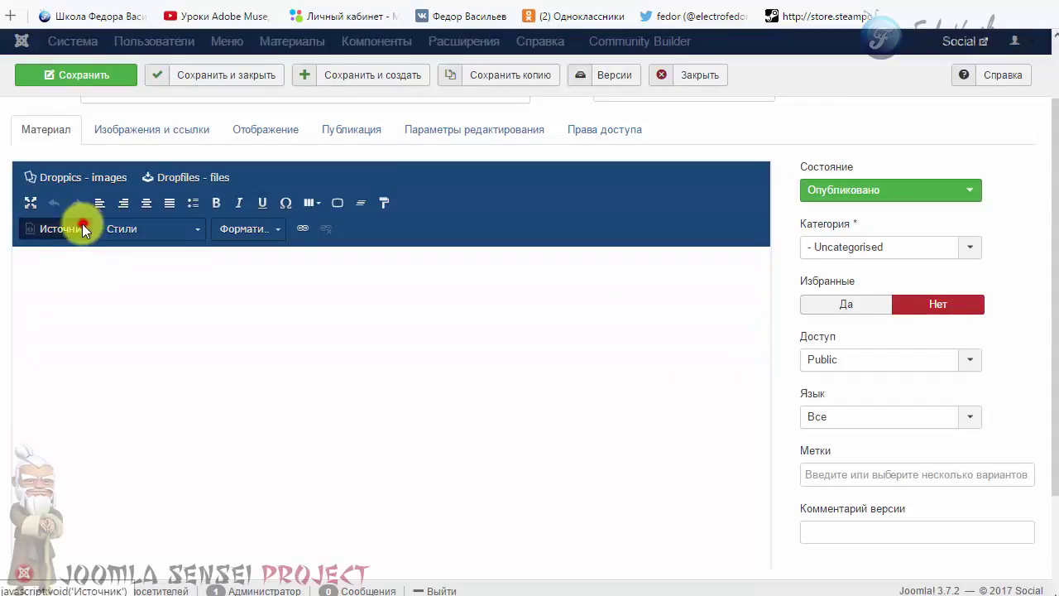
pyautogui.hotkey('ctrl', 'a')
pyautogui.click(119, 331)
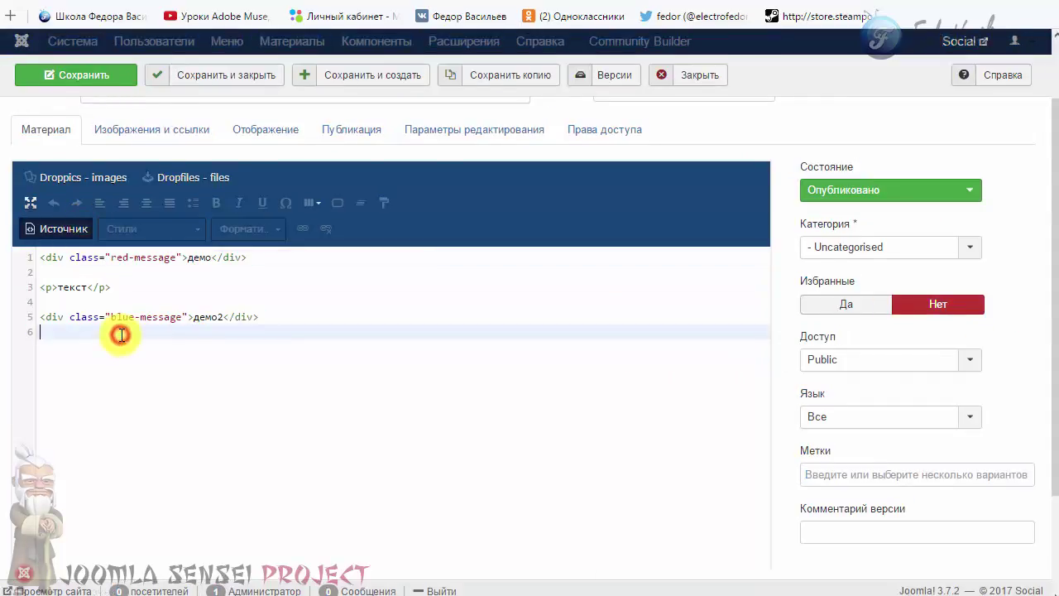
pyautogui.hotkey('ctrl', 'a')
pyautogui.press('Delete')
pyautogui.click(60, 228)
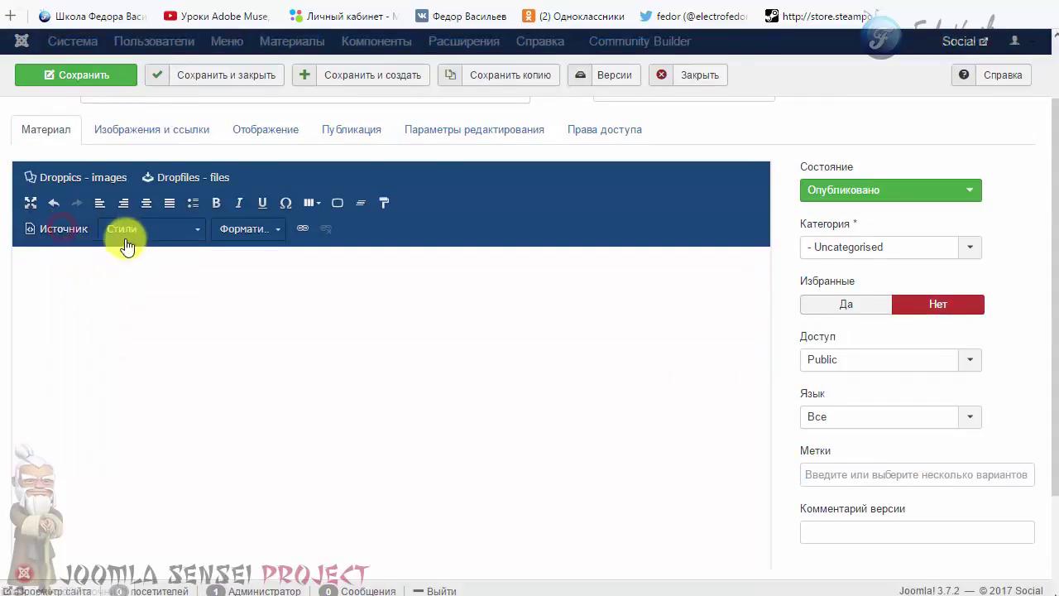
# Step: Look through the editor's block styles for the Grey message2 style
pyautogui.click(191, 230)
pyautogui.moveTo(239, 270); pyautogui.dragTo(243, 318)
pyautogui.scroll(6, 165, 339)
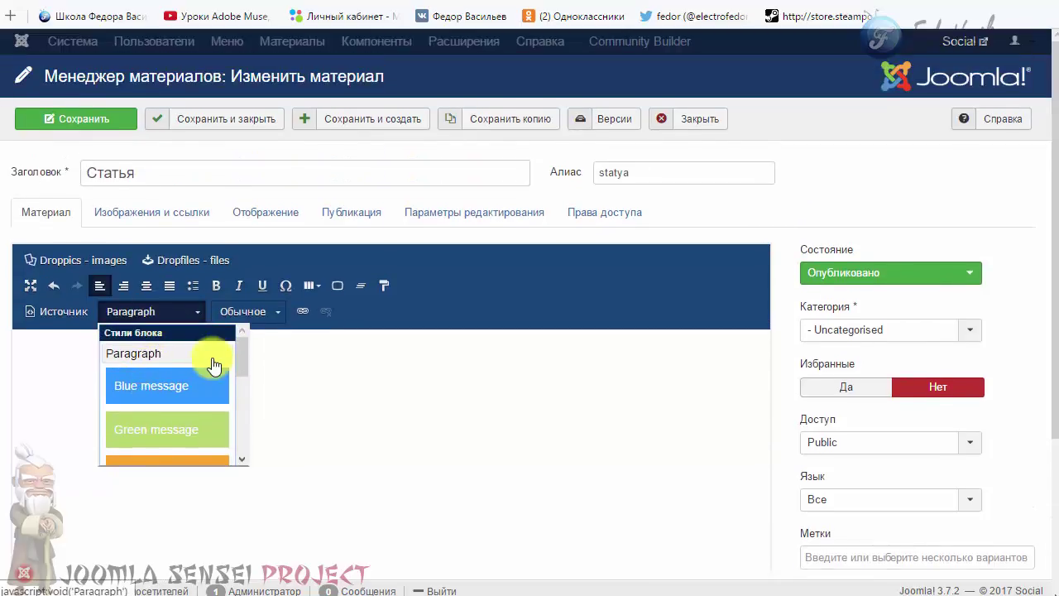
pyautogui.moveTo(239, 359)
pyautogui.mouseDown()
pyautogui.moveTo(239, 432)
pyautogui.moveTo(243, 352)
pyautogui.mouseUp()
pyautogui.click(324, 405)
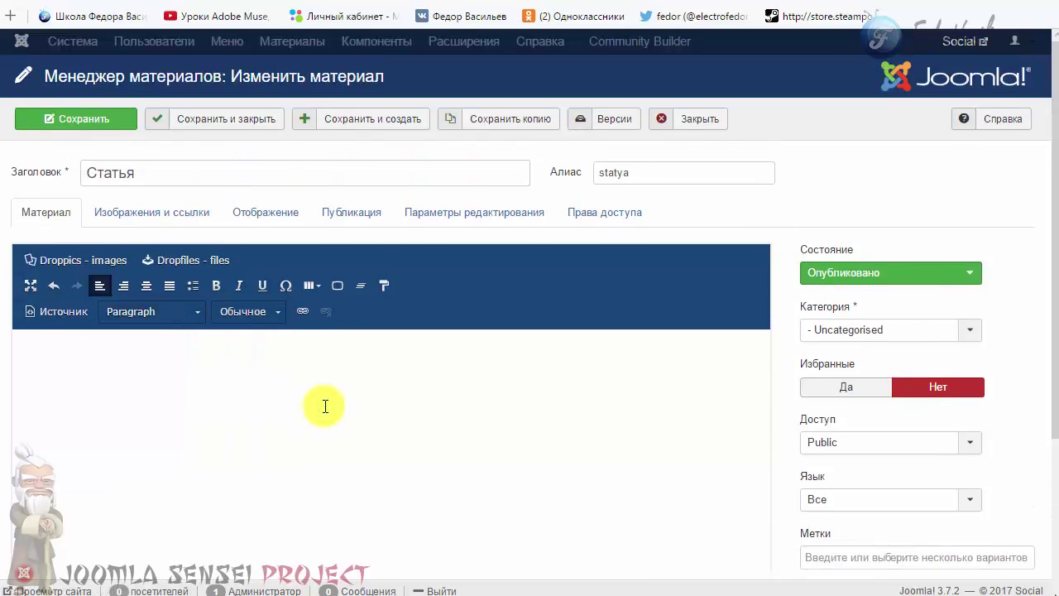
# Step: Reload the article and check the block styles offered for the "демо" block for Grey message2
pyautogui.hotkey('ctrl', 'F5')
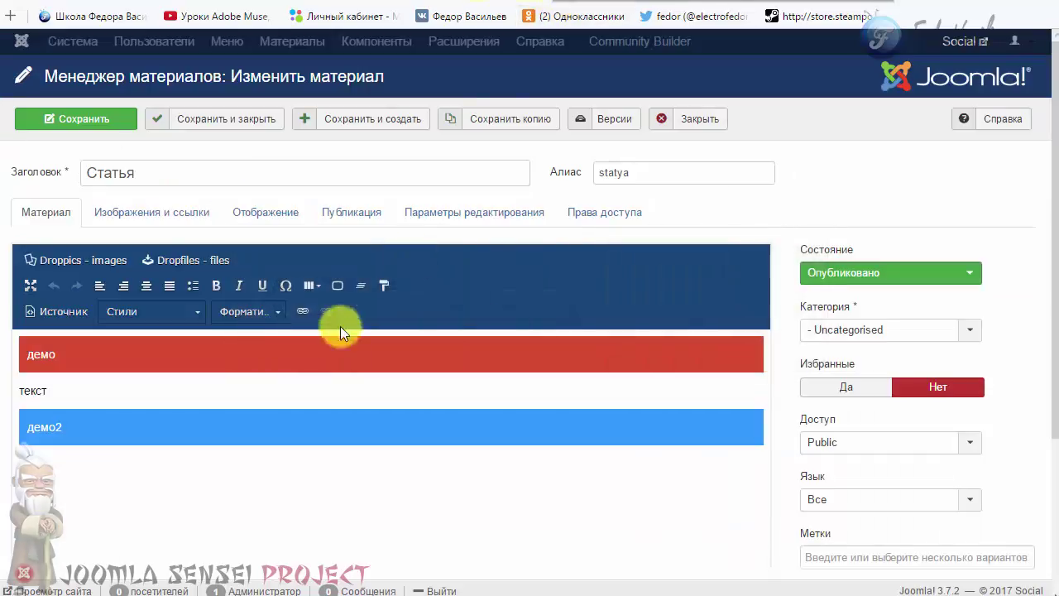
pyautogui.scroll(-1, 364, 199)
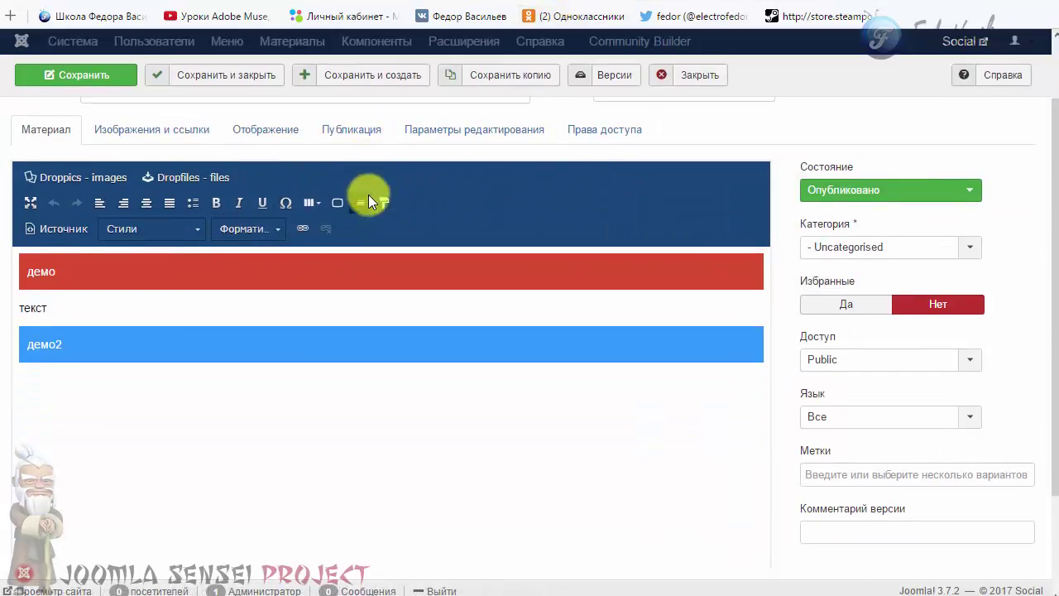
pyautogui.click(189, 275)
pyautogui.click(152, 228)
pyautogui.moveTo(239, 276); pyautogui.dragTo(239, 303)
pyautogui.moveTo(237, 311)
pyautogui.mouseDown()
pyautogui.moveTo(230, 369)
pyautogui.moveTo(246, 262)
pyautogui.moveTo(235, 350)
pyautogui.moveTo(230, 305)
pyautogui.moveTo(242, 273)
pyautogui.moveTo(237, 323)
pyautogui.mouseUp()
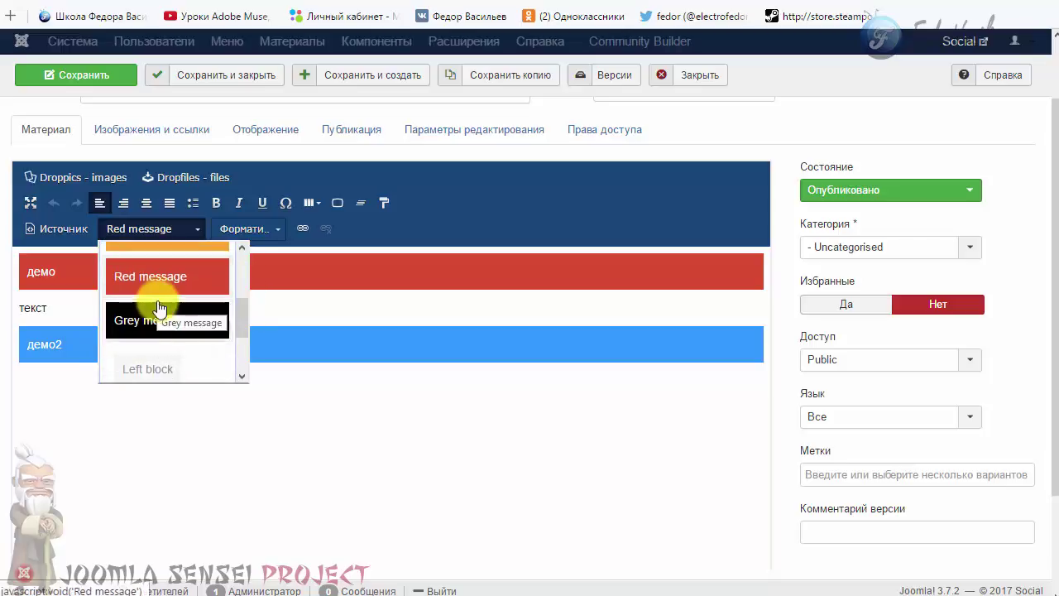
pyautogui.click(240, 326)
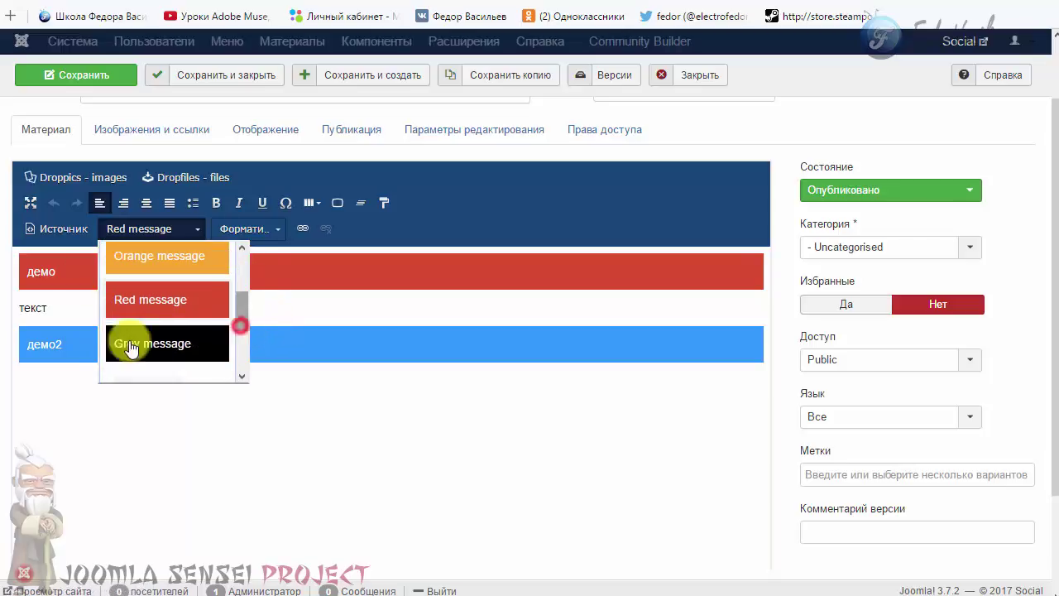
pyautogui.click(304, 397)
# Step: Close the article and open the custom style classes in DropEditor's style settings
pyautogui.scroll(2, 237, 254)
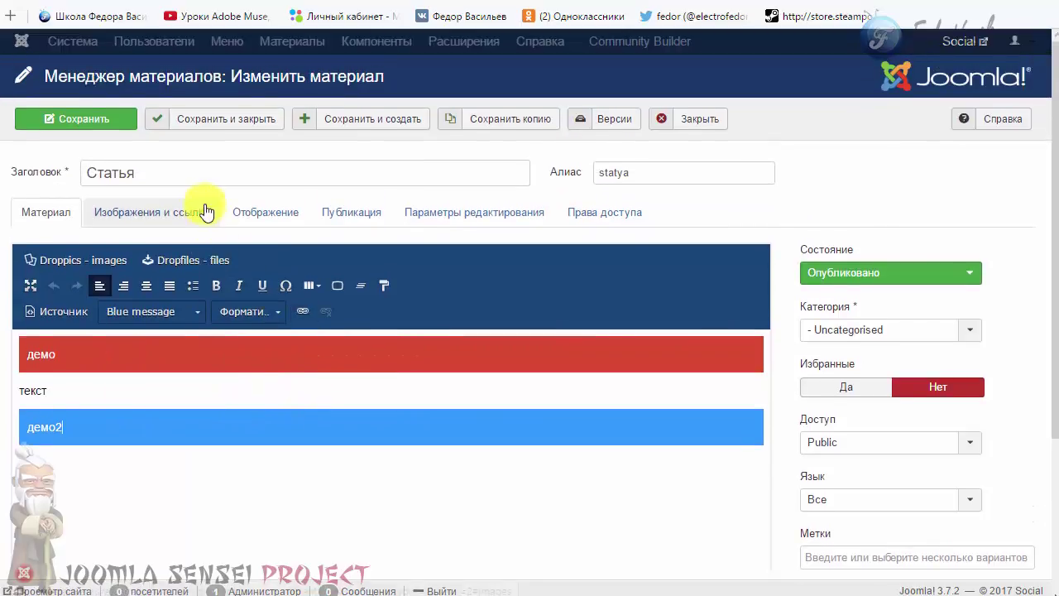
pyautogui.click(704, 119)
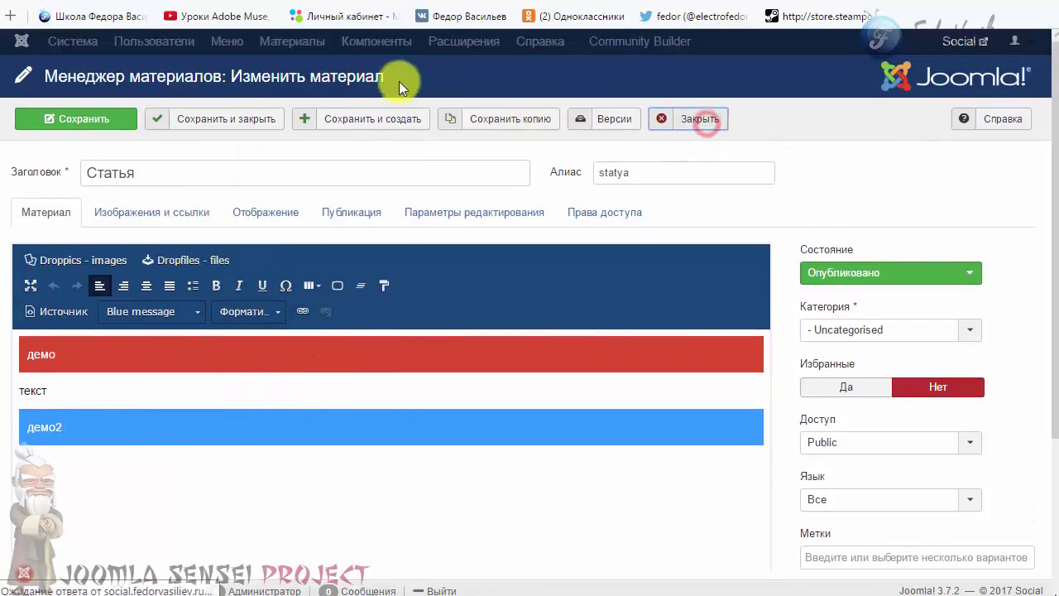
pyautogui.click(379, 41)
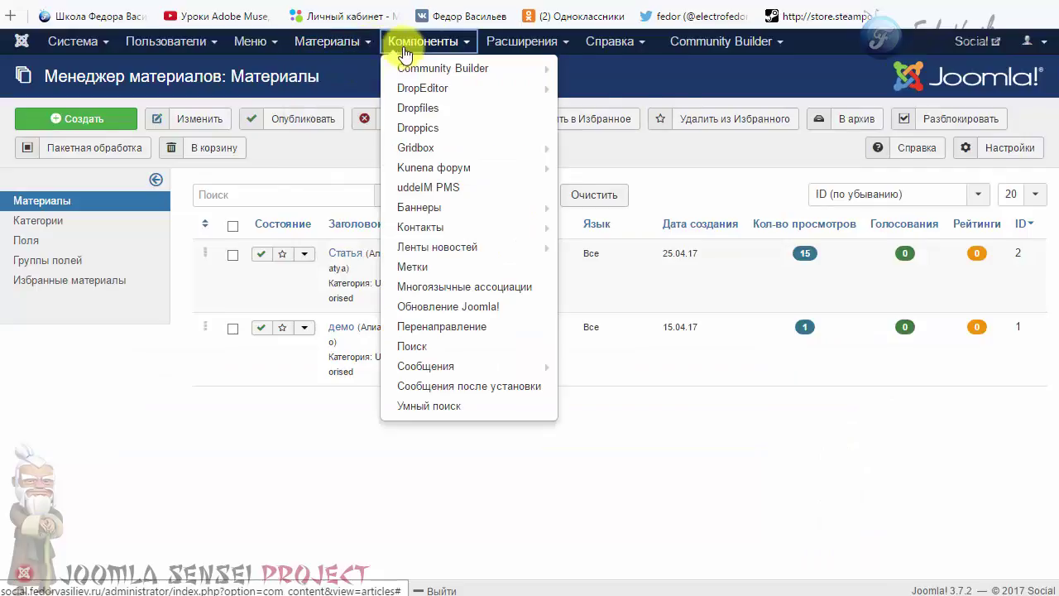
pyautogui.click(408, 89)
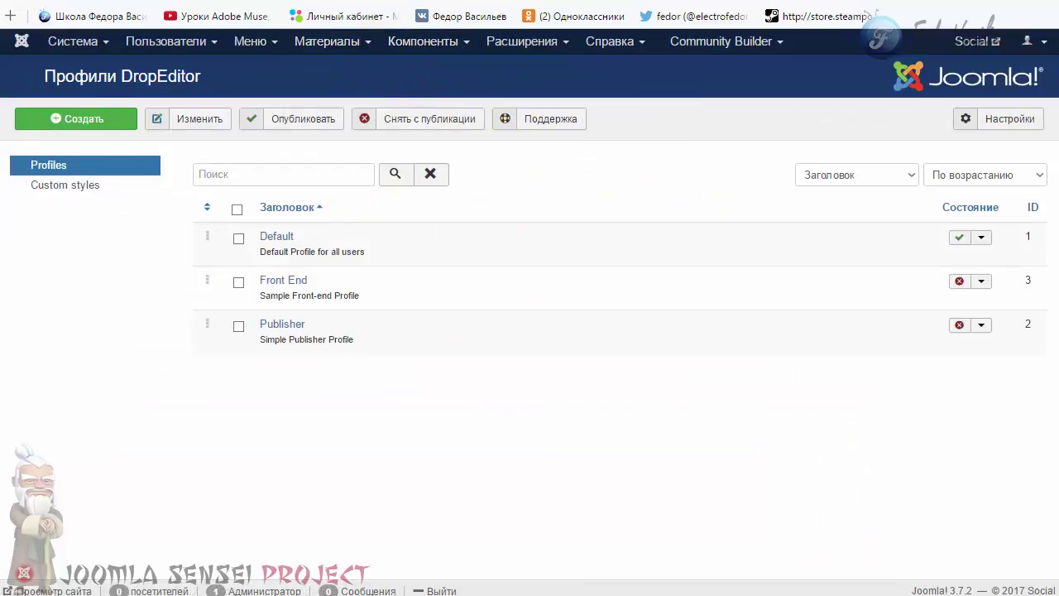
pyautogui.click(79, 184)
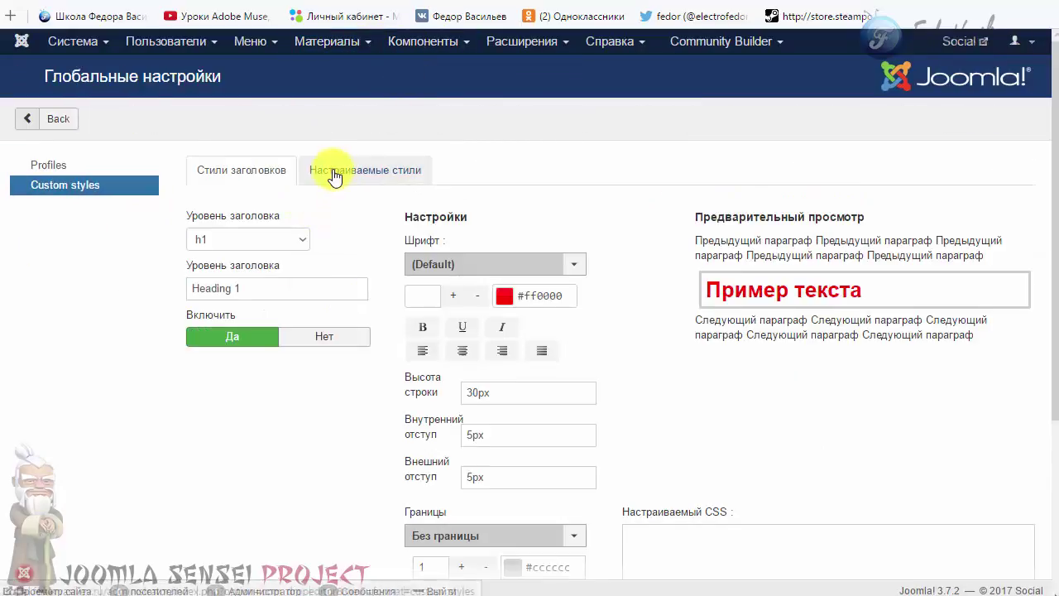
pyautogui.click(331, 170)
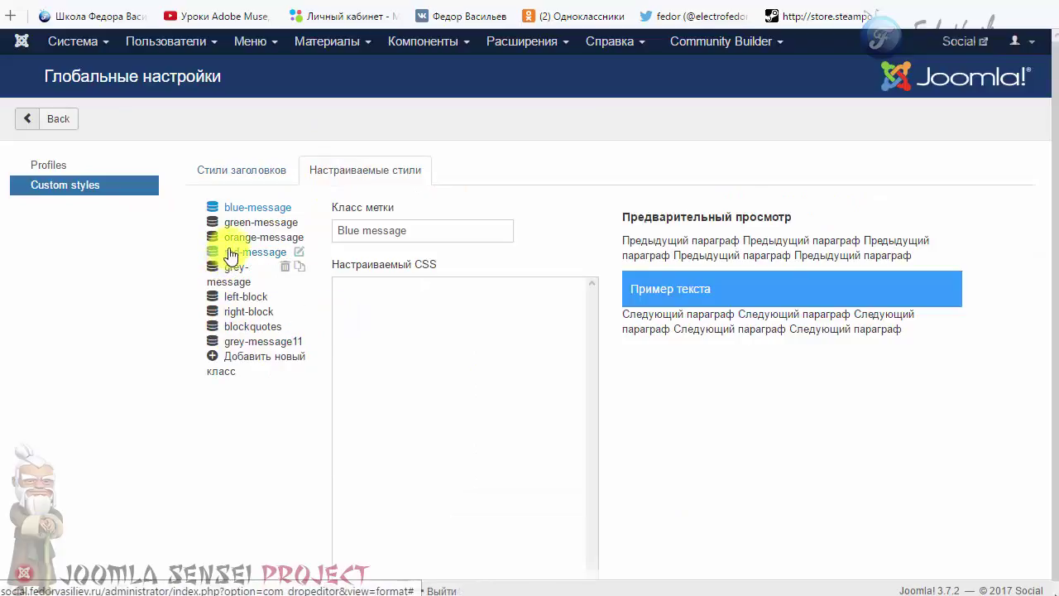
# Step: Examine the CSS of the green-message and orange-message classes, including the orange background colour code
pyautogui.click(246, 223)
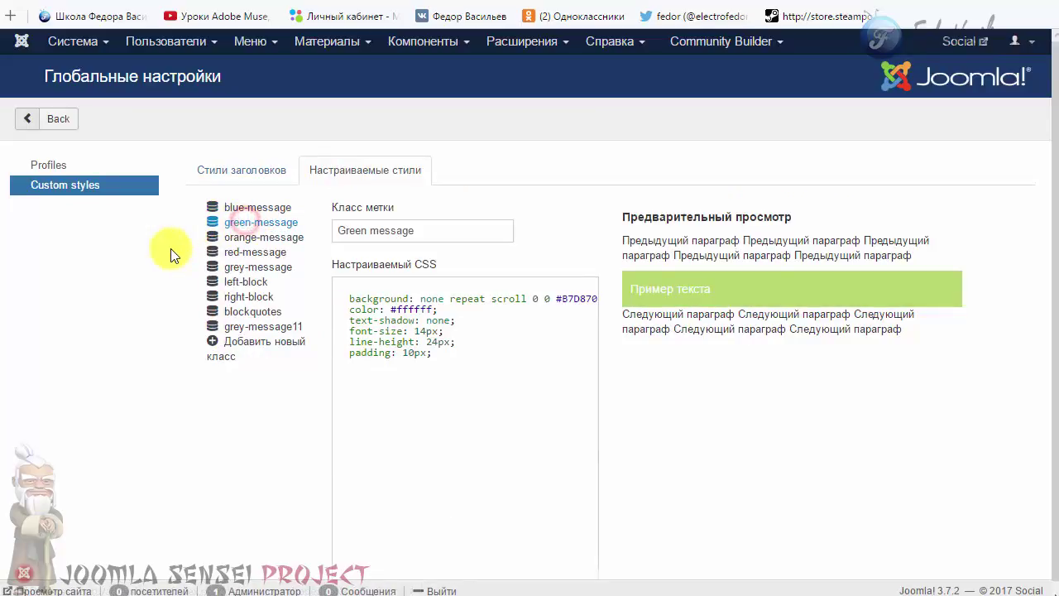
pyautogui.click(248, 238)
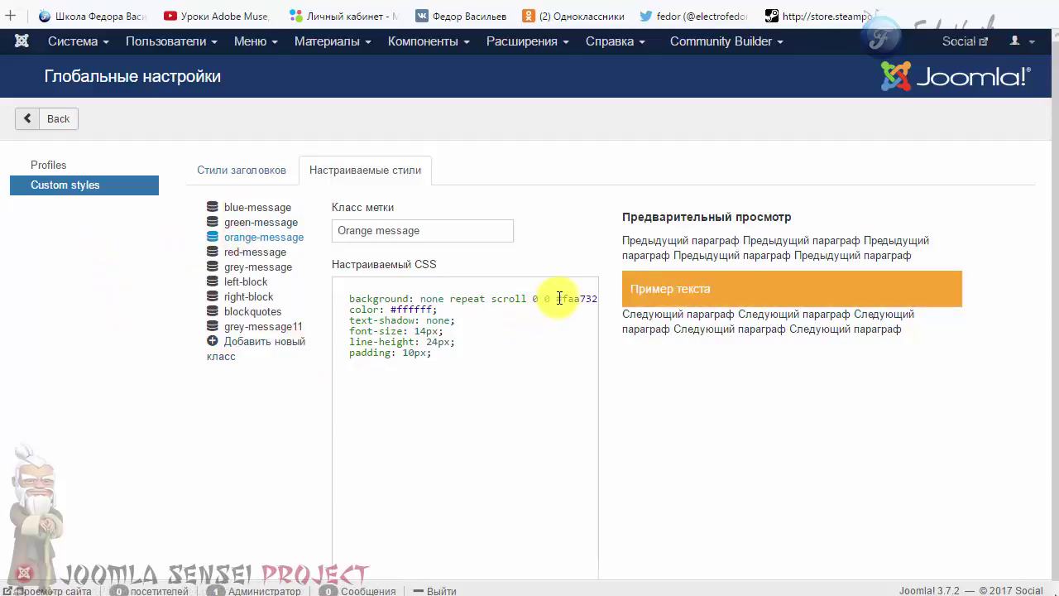
pyautogui.moveTo(560, 299); pyautogui.dragTo(593, 298)
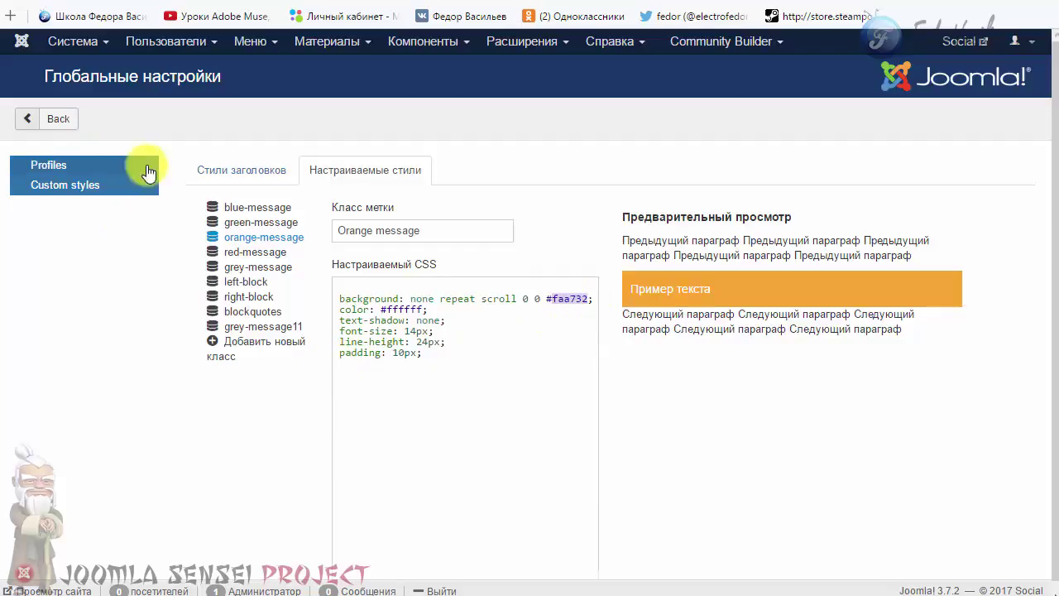
# Step: Return to the article manager and open the article "Статья" for editing
pyautogui.click(328, 43)
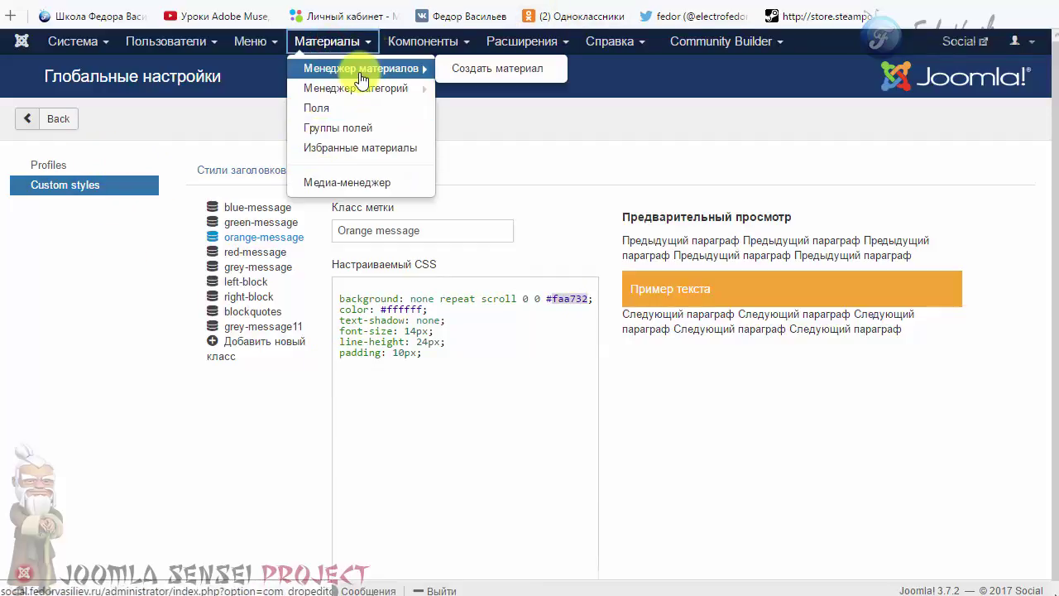
pyautogui.click(503, 118)
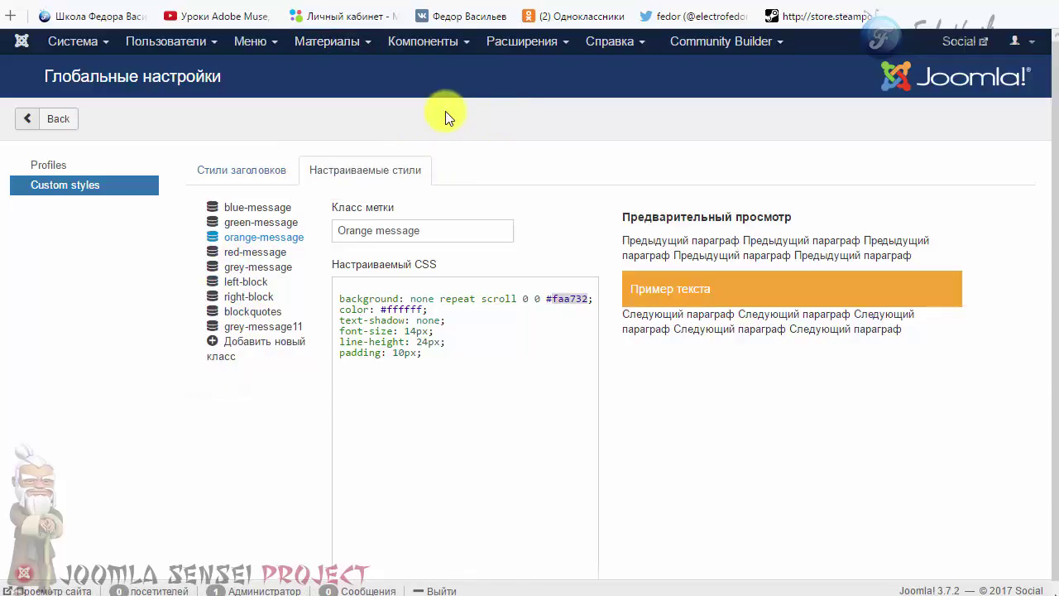
pyautogui.click(325, 41)
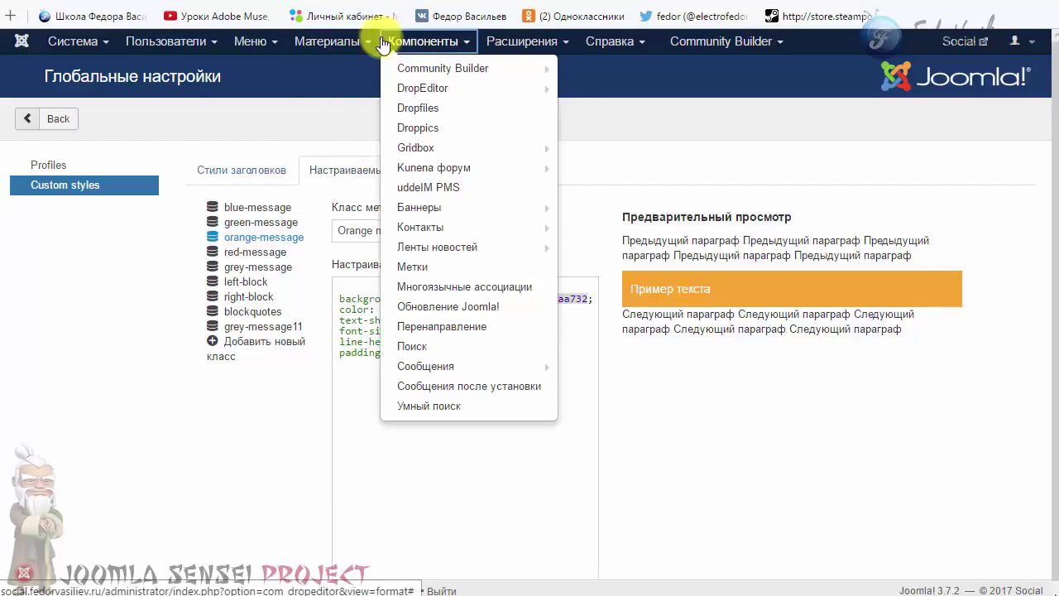
pyautogui.click(339, 67)
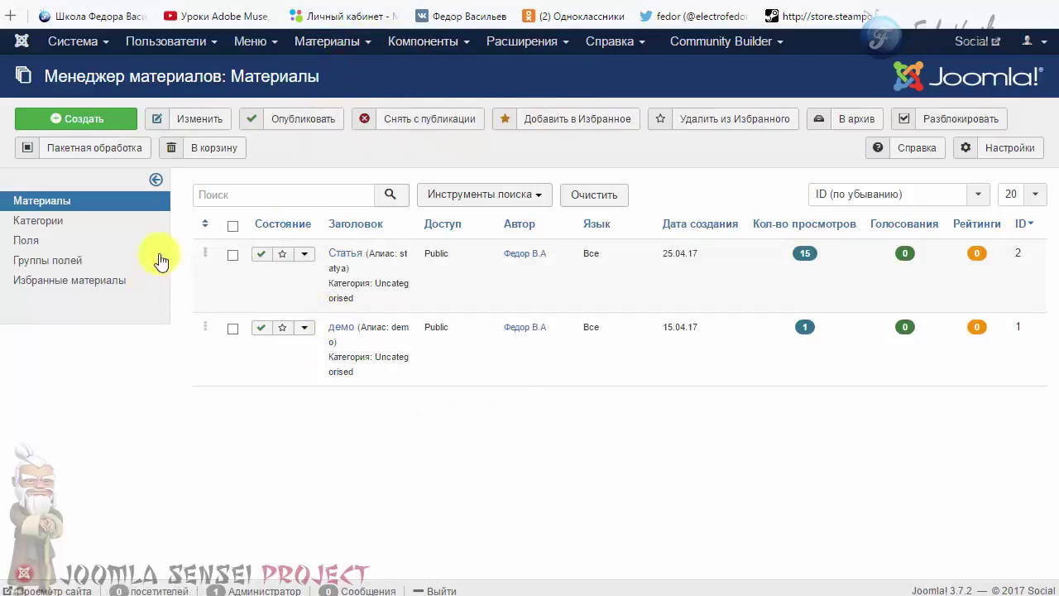
pyautogui.click(335, 256)
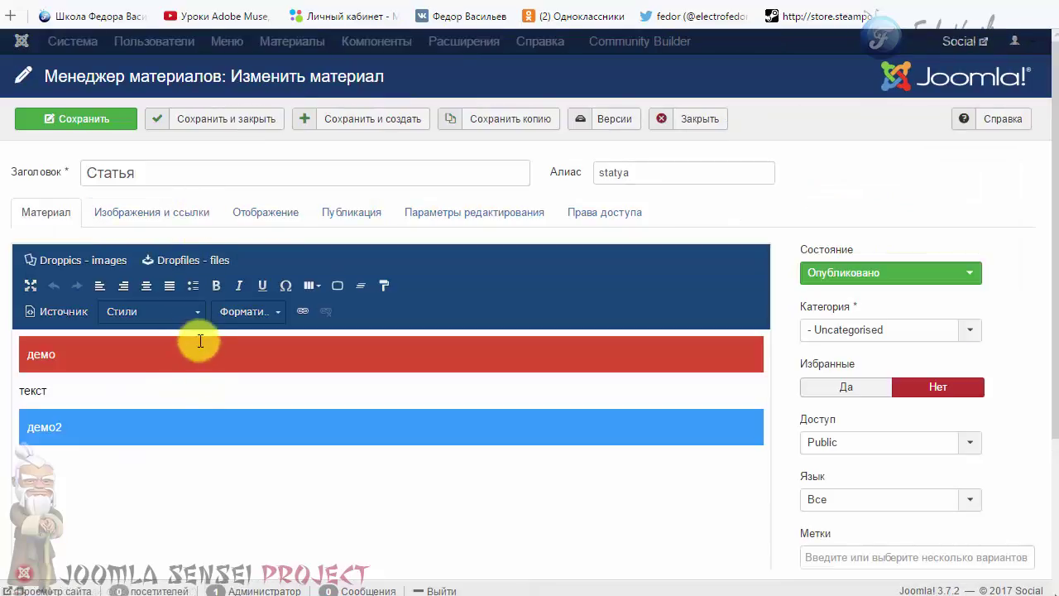
# Step: Look through the block styles available for the "демо" block in the reopened article for Grey message2
pyautogui.click(196, 339)
pyautogui.click(197, 311)
pyautogui.scroll(2, 193, 411)
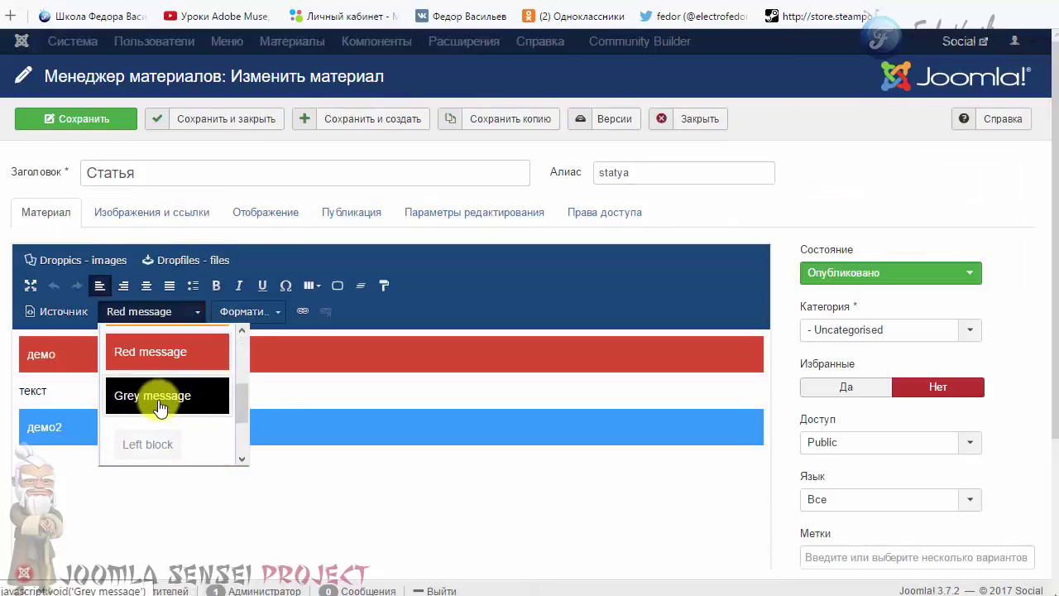
pyautogui.click(224, 410)
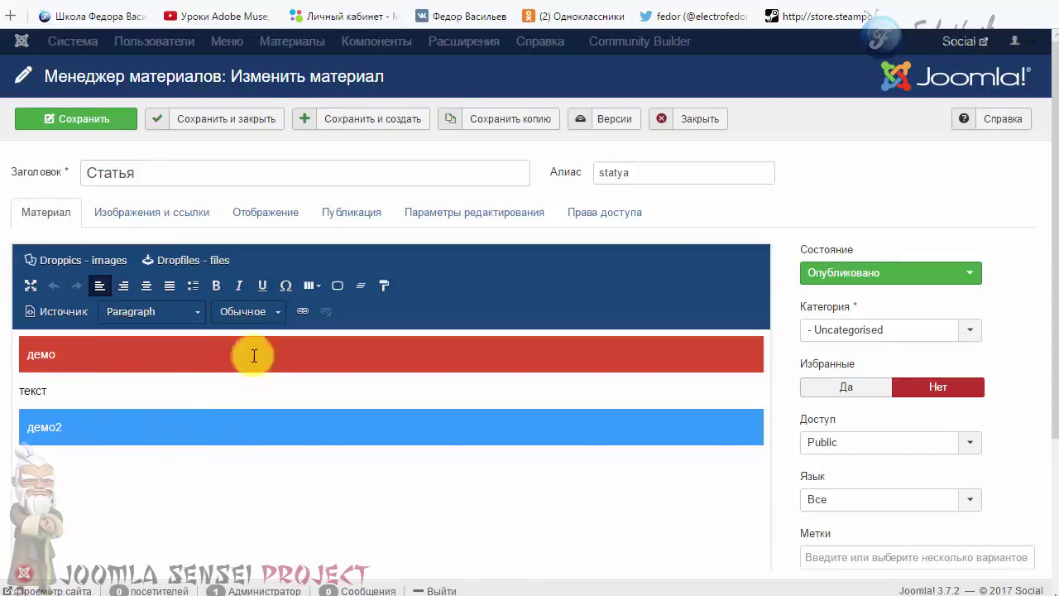
pyautogui.click(187, 318)
pyautogui.click(335, 386)
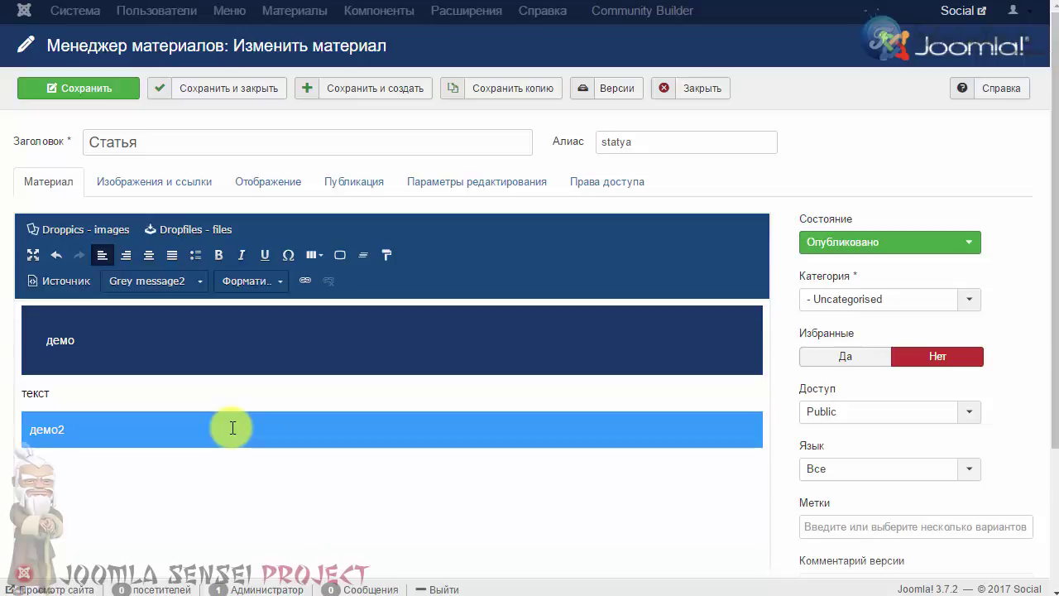
# Step: Clear the browser's history and cached data for the past week with all data types included
pyautogui.hotkey('ctrl', 'shift', 'Delete')
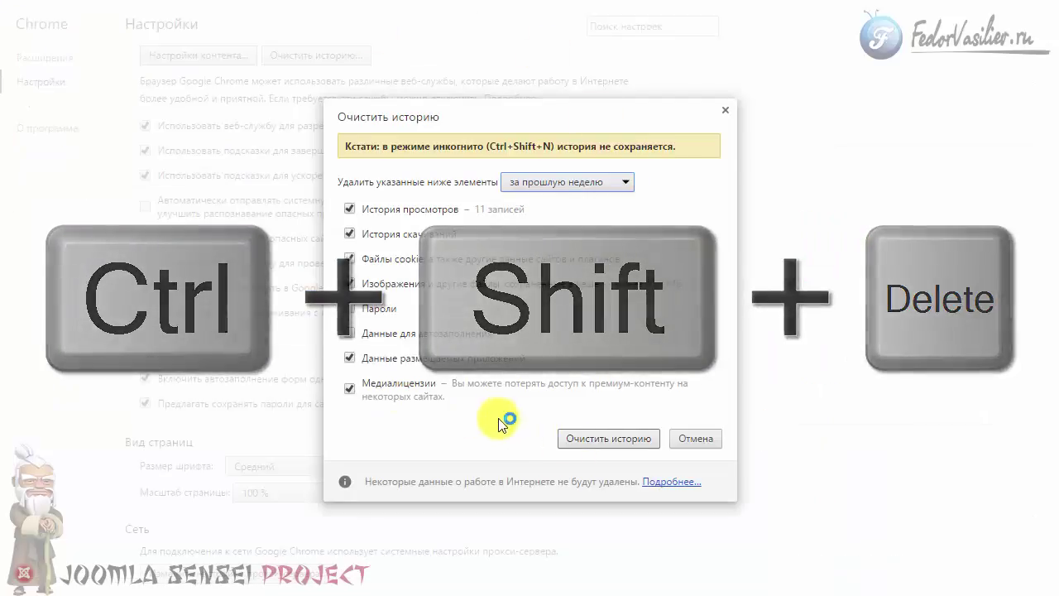
pyautogui.click(587, 444)
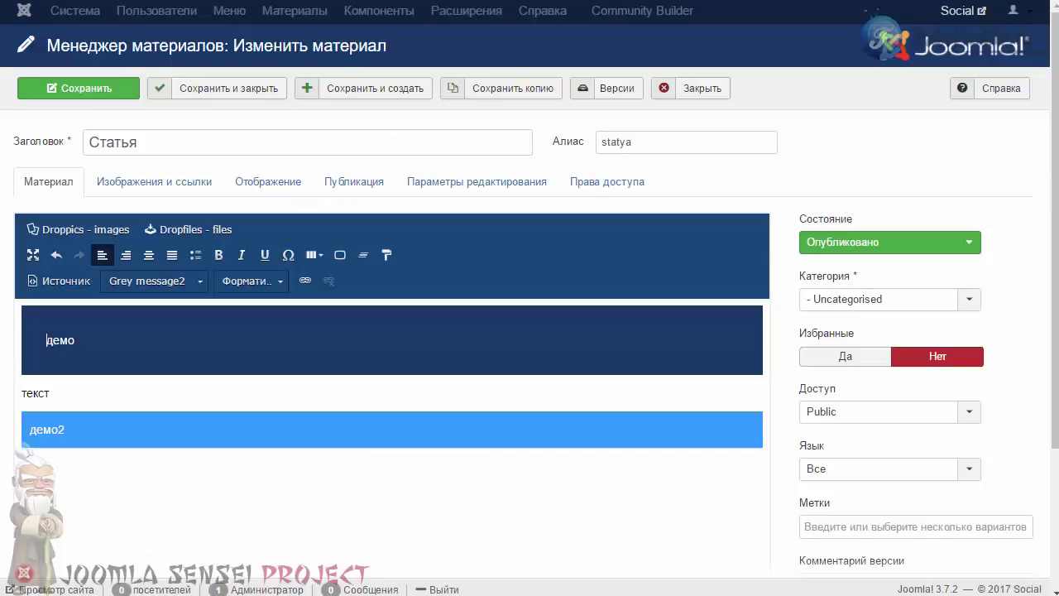
# Step: Choose the Grey message2 block style for the "демо" block
pyautogui.click(207, 338)
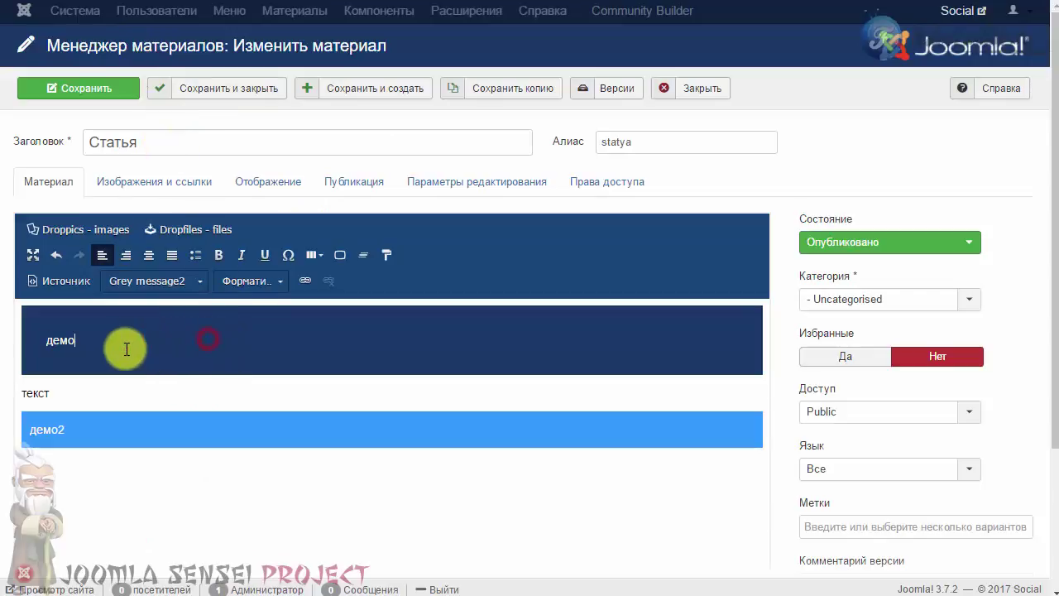
pyautogui.moveTo(39, 337); pyautogui.dragTo(126, 337)
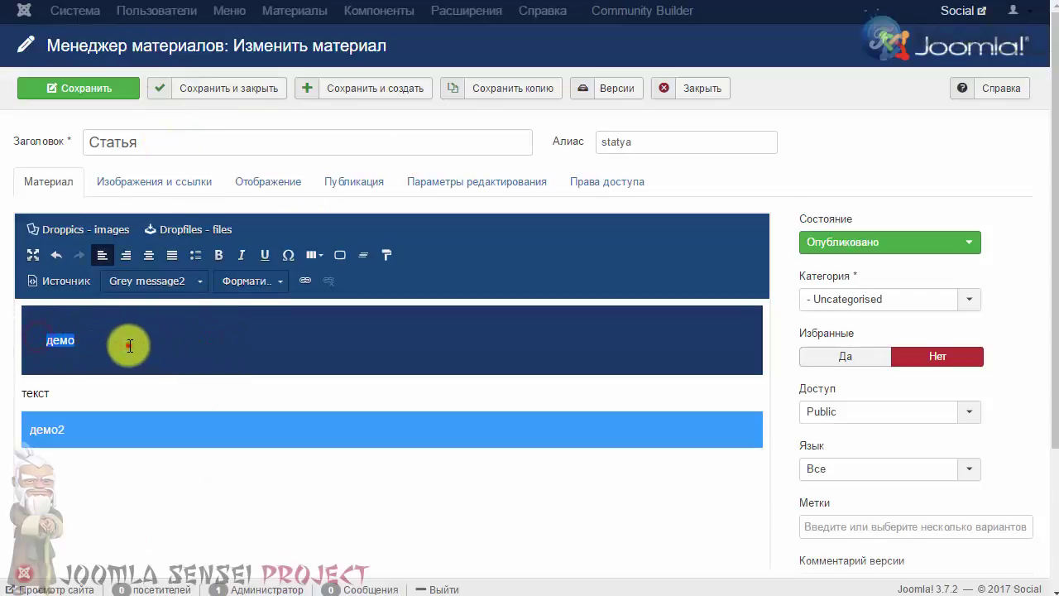
pyautogui.click(129, 344)
pyautogui.click(189, 281)
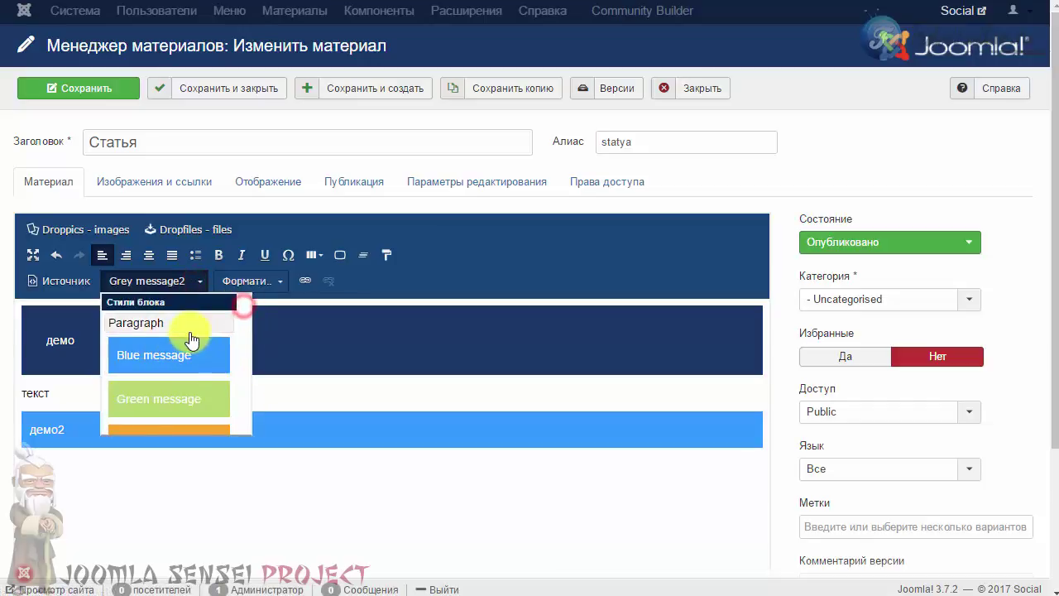
pyautogui.scroll(-2, 189, 328)
pyautogui.scroll(2, 190, 335)
pyautogui.scroll(-3, 190, 339)
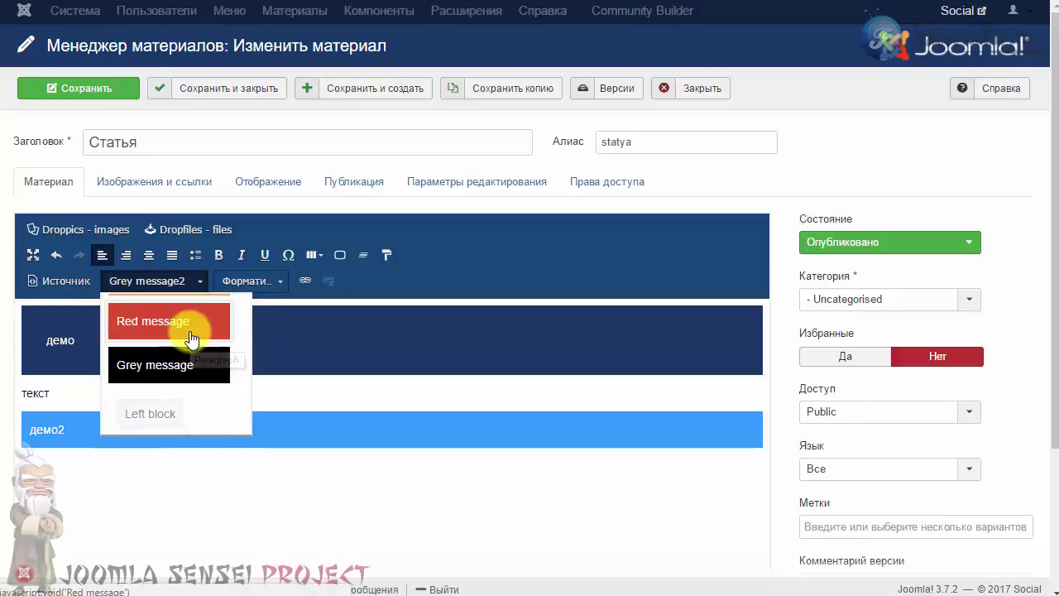
pyautogui.scroll(-2, 191, 338)
pyautogui.scroll(-2, 191, 339)
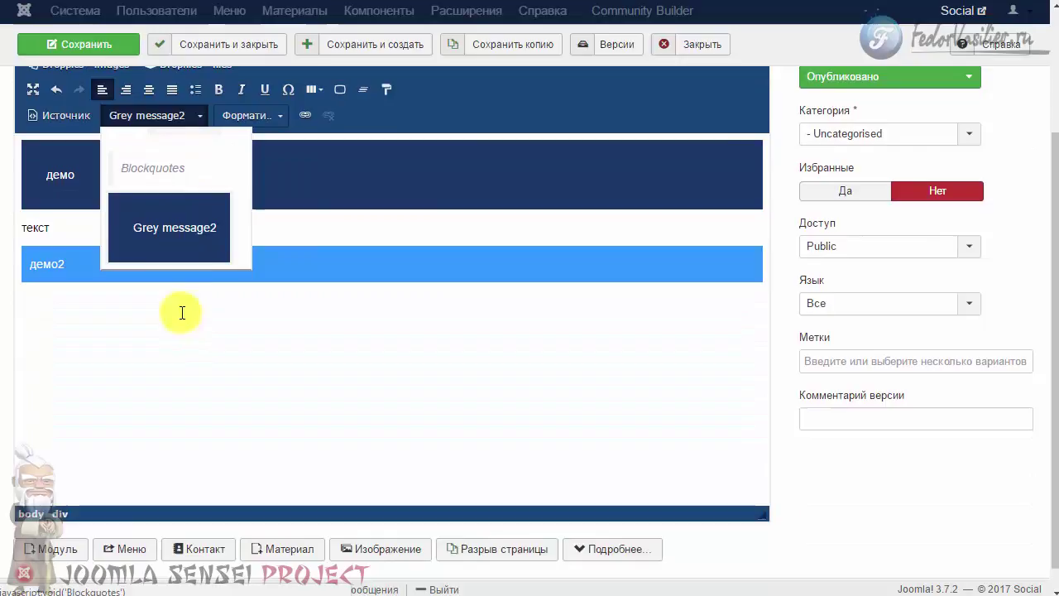
pyautogui.click(159, 229)
pyautogui.scroll(2, 157, 249)
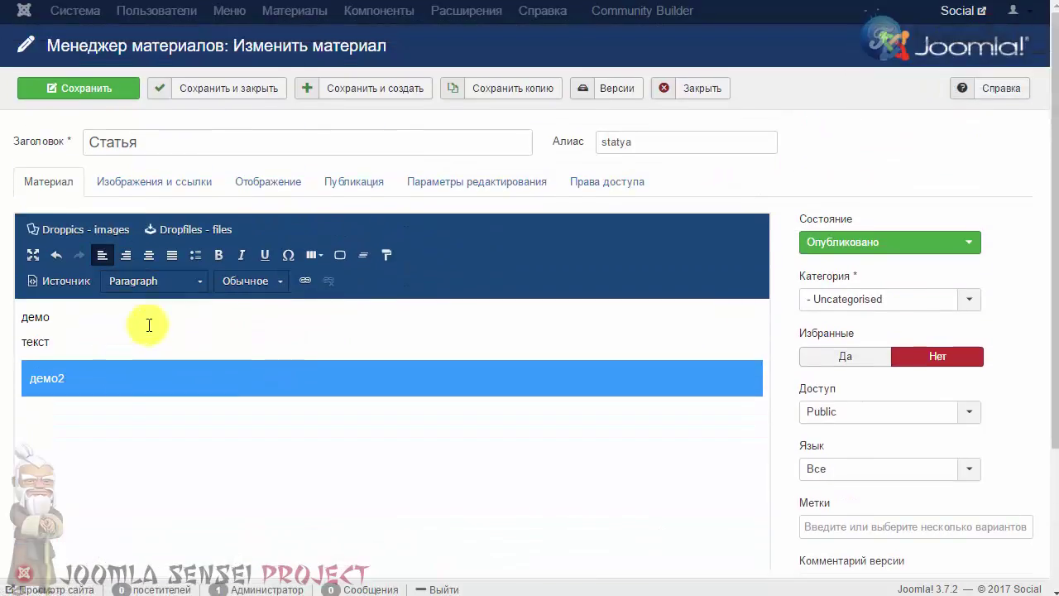
# Step: Delete the article's content in the source code and add a Grey message2 block with the text "ghhhh"
pyautogui.click(65, 281)
pyautogui.click(73, 285)
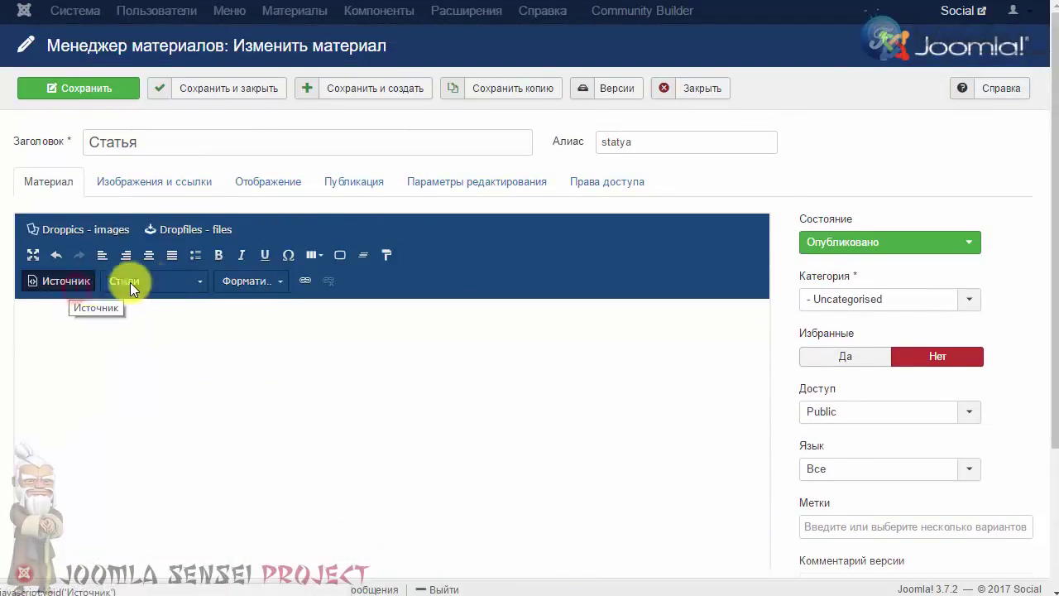
pyautogui.click(133, 281)
pyautogui.click(173, 403)
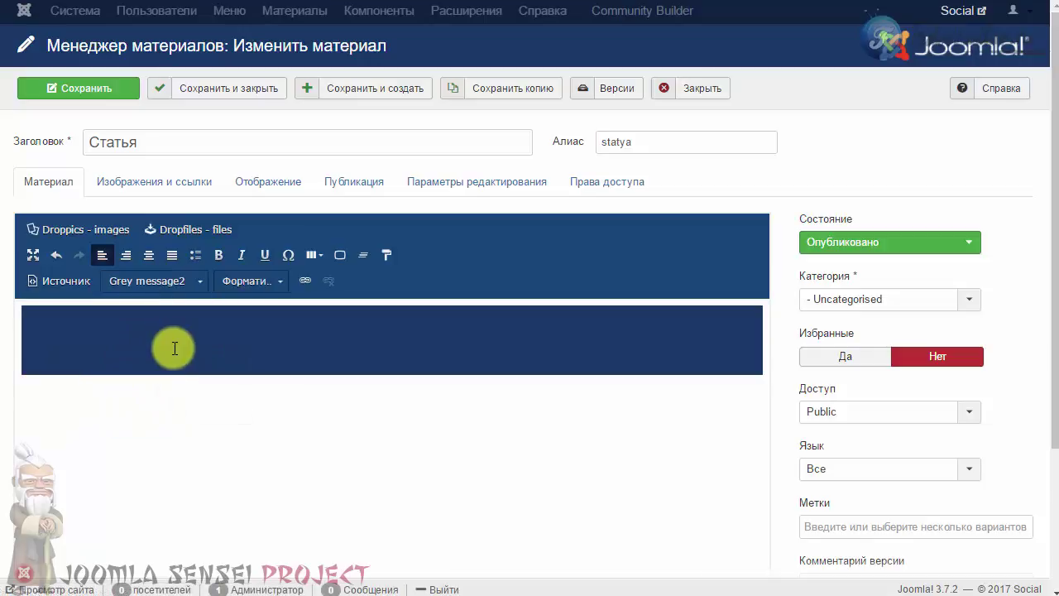
pyautogui.write('ghhhh')
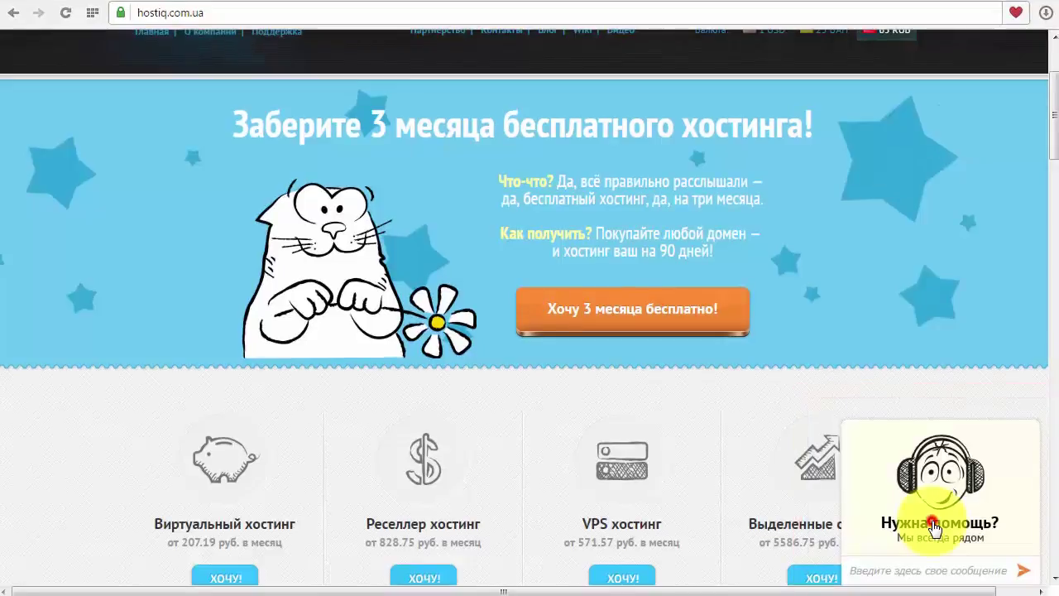
pyautogui.click(933, 526)
pyautogui.click(996, 266)
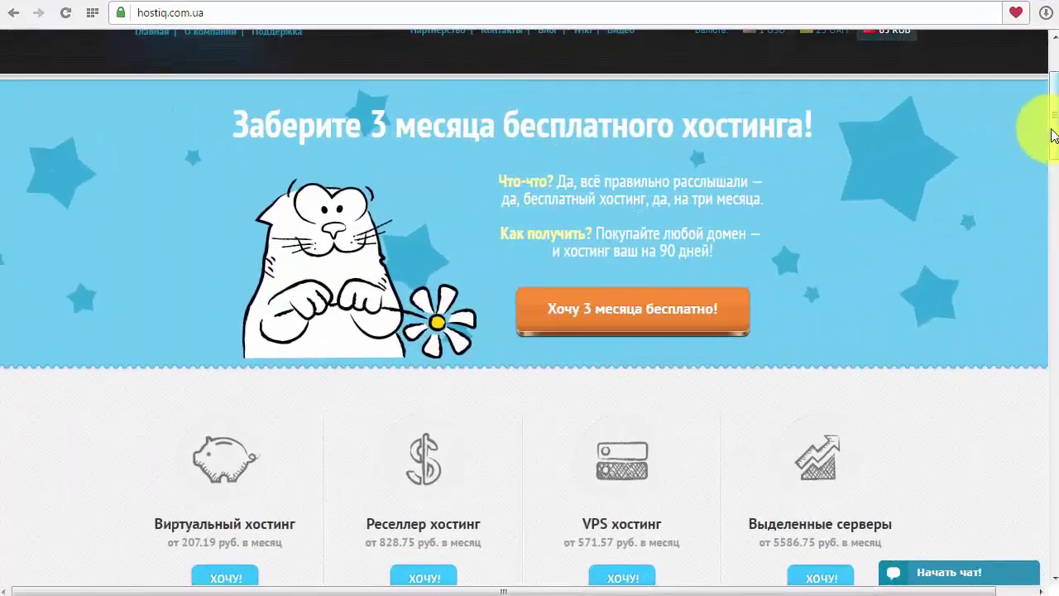
pyautogui.moveTo(1052, 130)
pyautogui.mouseDown()
pyautogui.moveTo(1052, 171)
pyautogui.moveTo(1052, 129)
pyautogui.mouseUp()
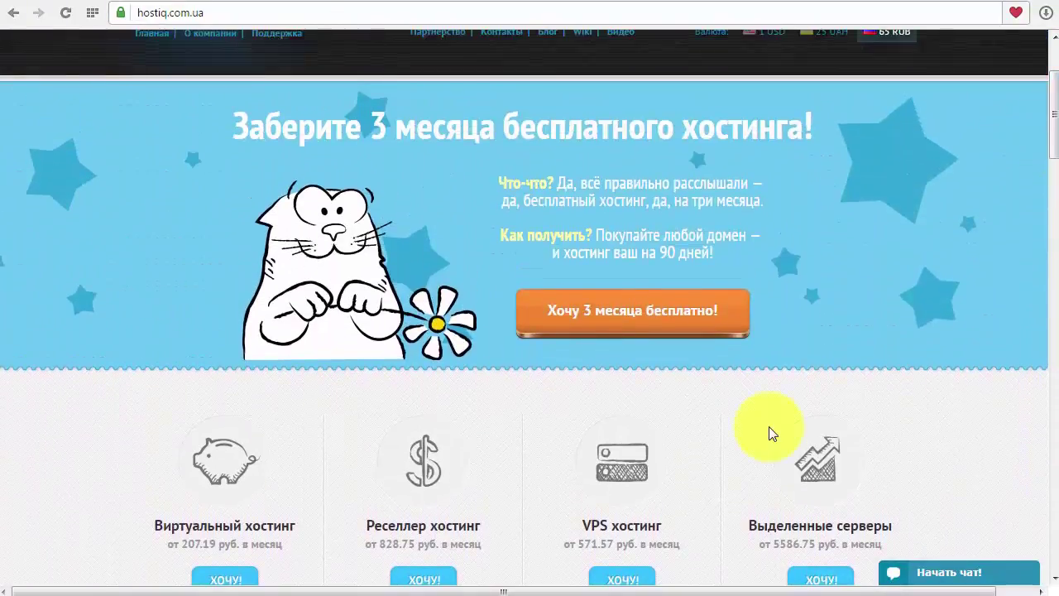